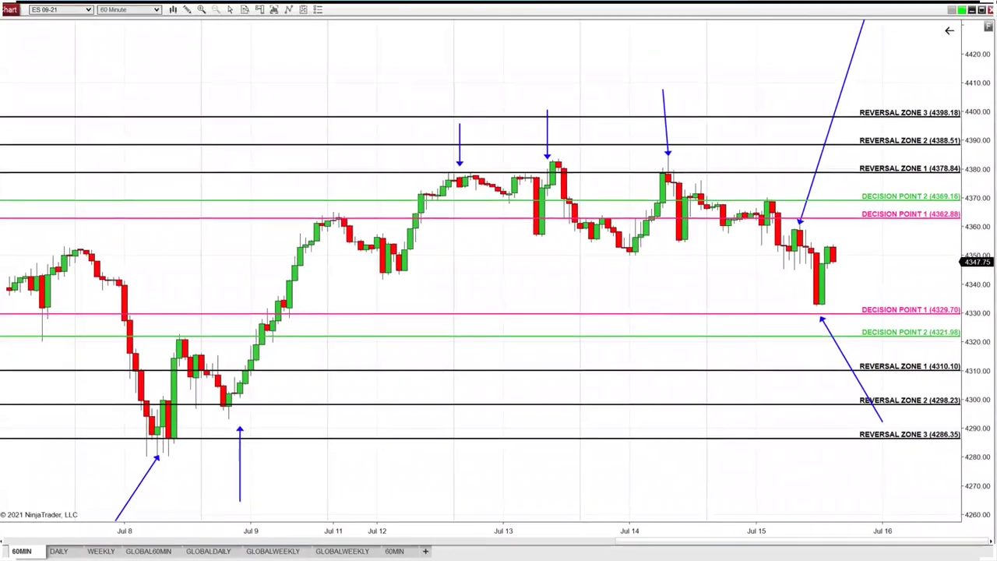
Slant the vertical arrow below the second July 8 low and place its tip directly beneath the candle's wick
left_click_drag(982, 28, 982, 124)
scroll(415, 438, "up", 2)
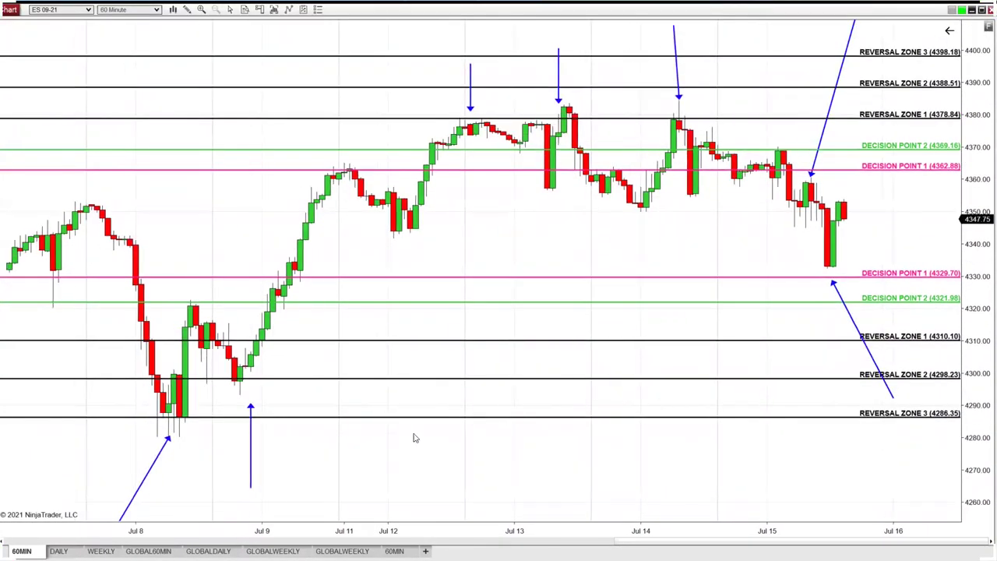
left_click_drag(251, 487, 327, 483)
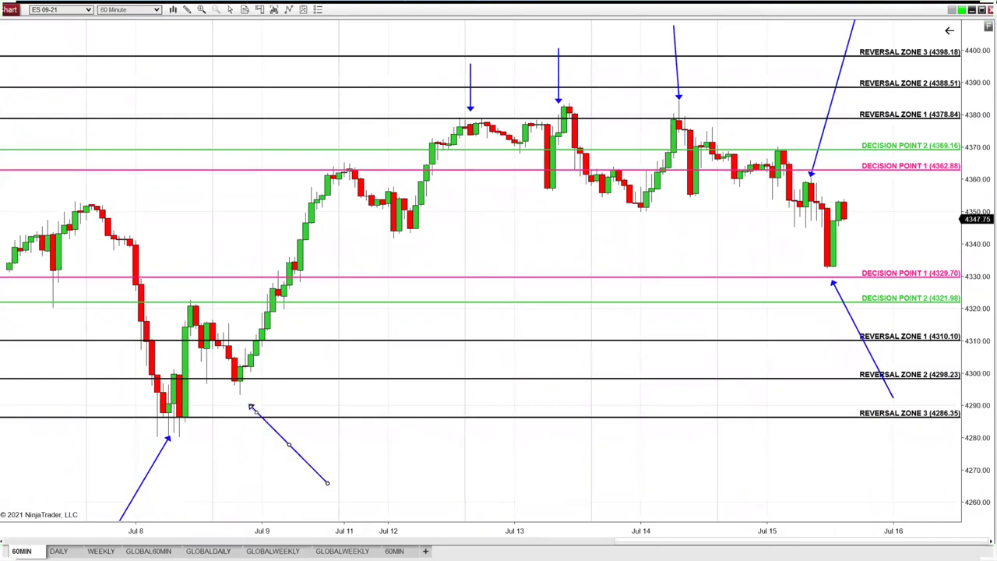
mouse_move(251, 405)
left_mouse_down()
mouse_move(257, 366)
mouse_move(260, 459)
mouse_move(239, 399)
left_mouse_up()
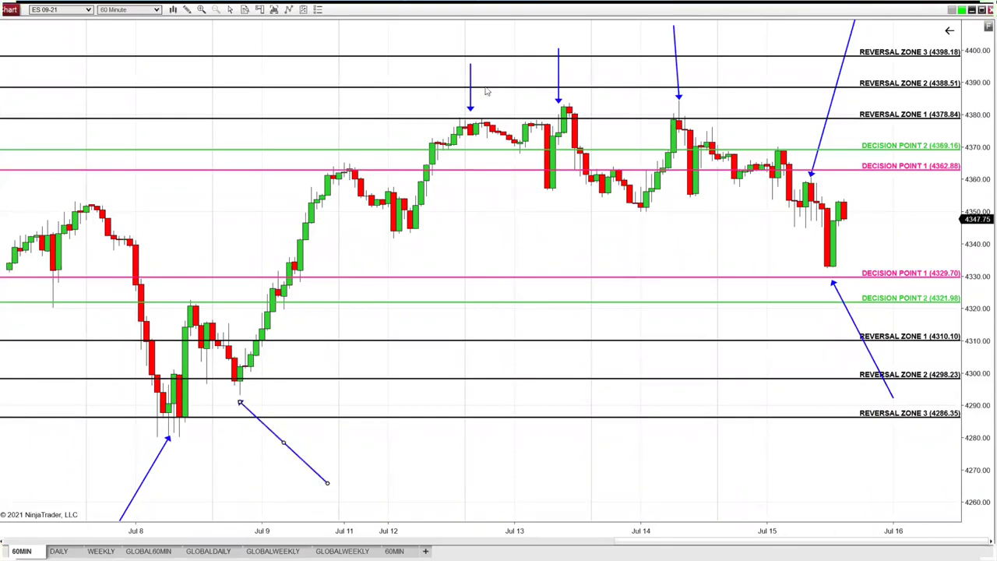
Shift the arrow above the July 12 high slightly earlier and raise the July 13 arrow clear of its candles
mouse_move(467, 82)
left_mouse_down()
mouse_move(478, 47)
mouse_move(456, 81)
left_mouse_up()
left_click_drag(561, 88, 557, 68)
scroll(587, 247, "down", 3)
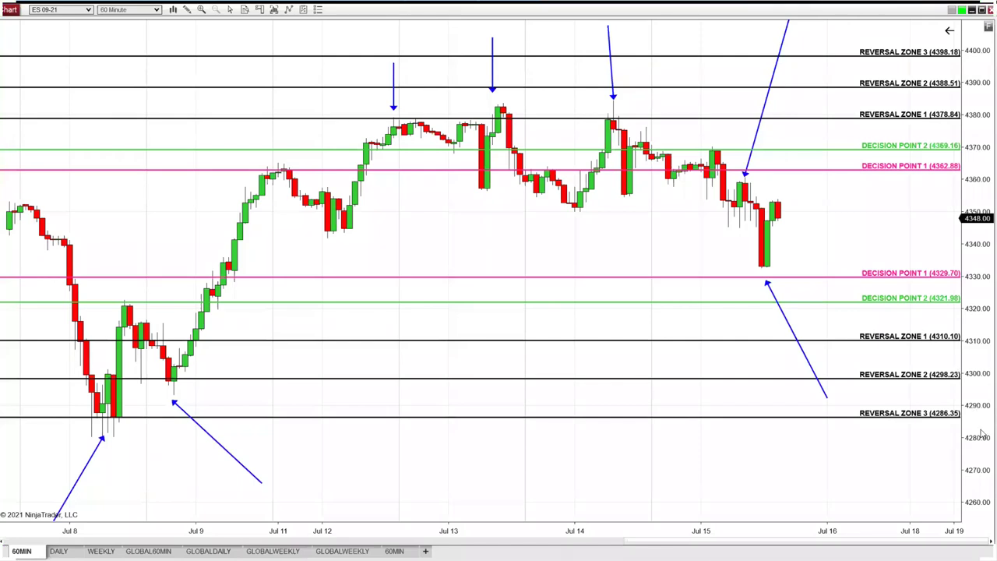
left_click_drag(983, 432, 971, 464)
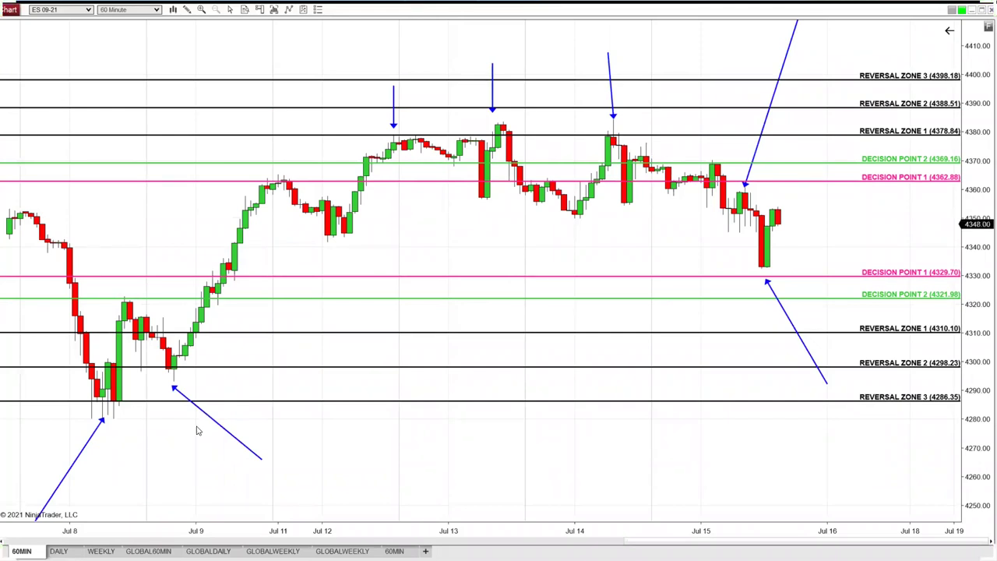
Move the slanted arrow near July 9 slightly later and lower, and set the July 8 arrow's tip just below Reversal Zone 3
left_click_drag(220, 423, 235, 436)
scroll(552, 444, "up", 5)
scroll(402, 493, "down", 1)
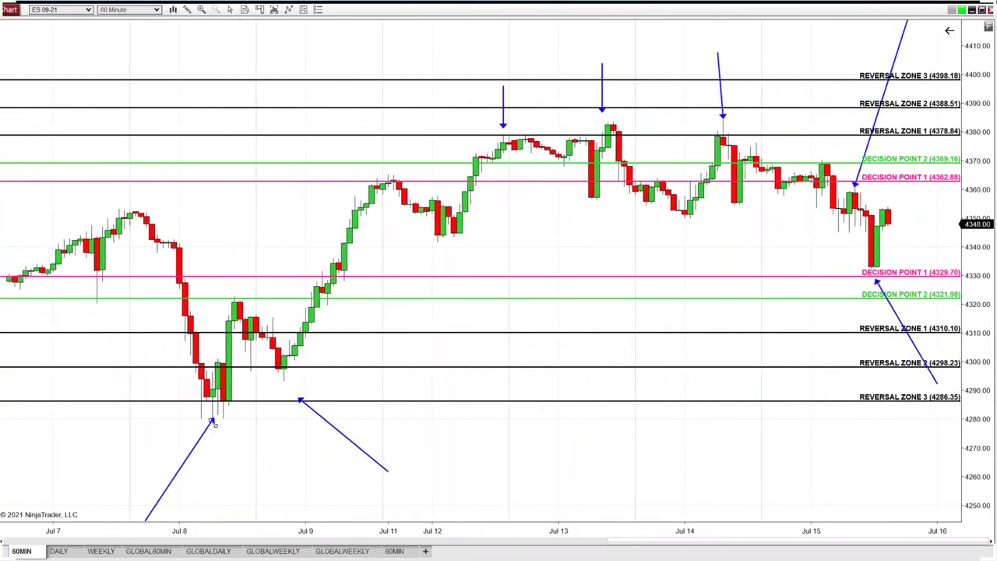
mouse_move(214, 423)
left_mouse_down()
mouse_move(179, 349)
mouse_move(193, 389)
mouse_move(224, 409)
left_mouse_up()
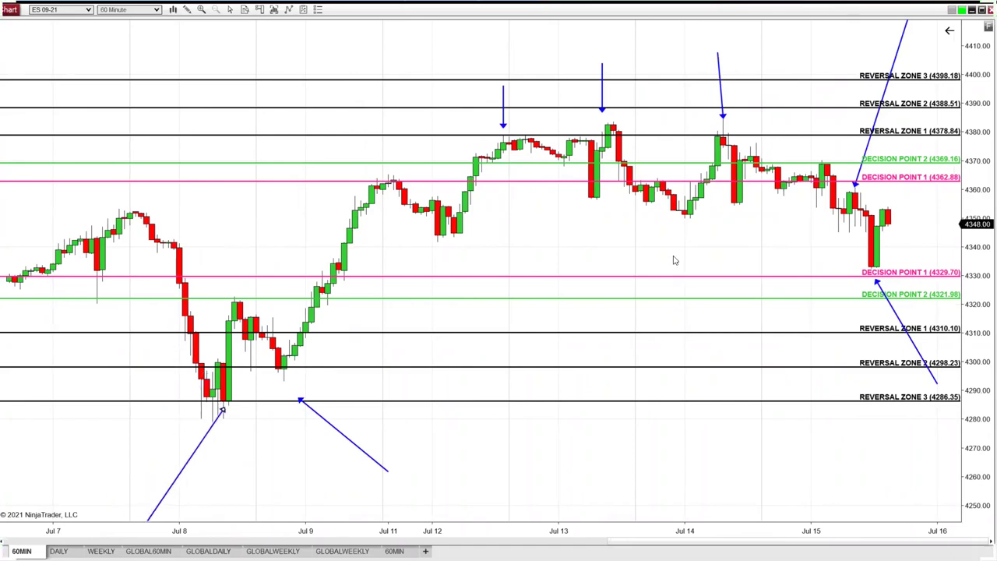
Set the end date of the ES 09-21 data series to 07/07/2021 and apply it
left_click(274, 10)
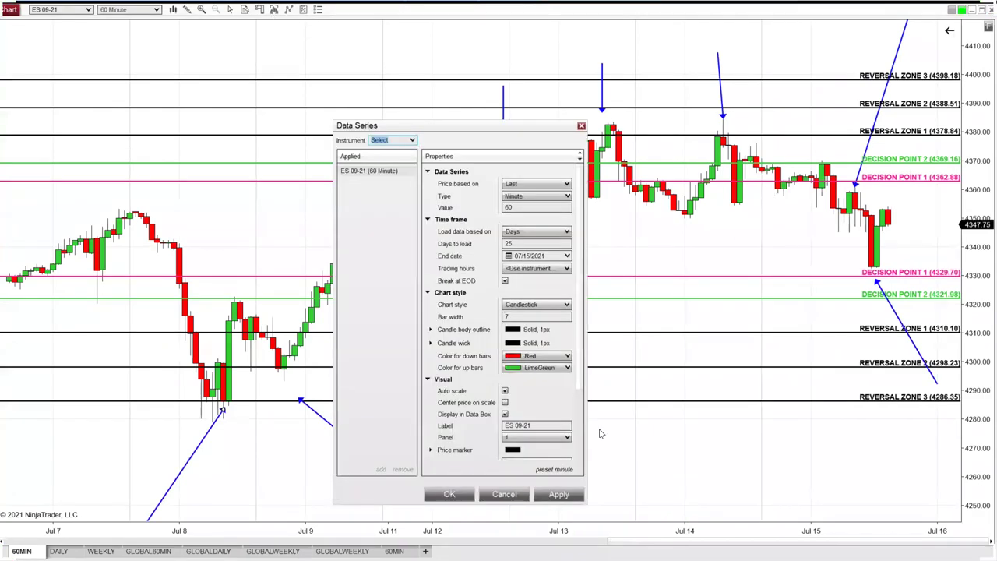
left_click(567, 256)
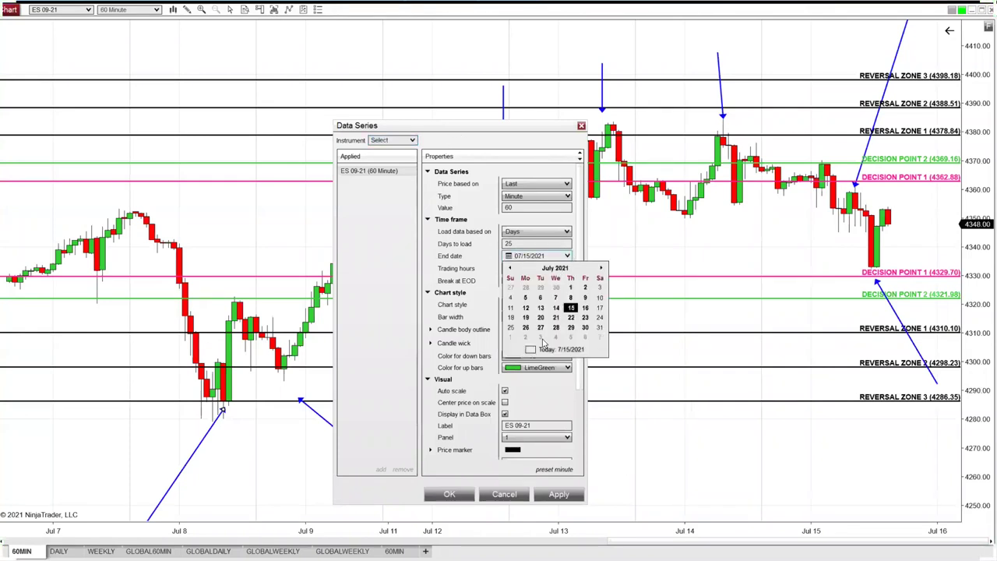
left_click(556, 298)
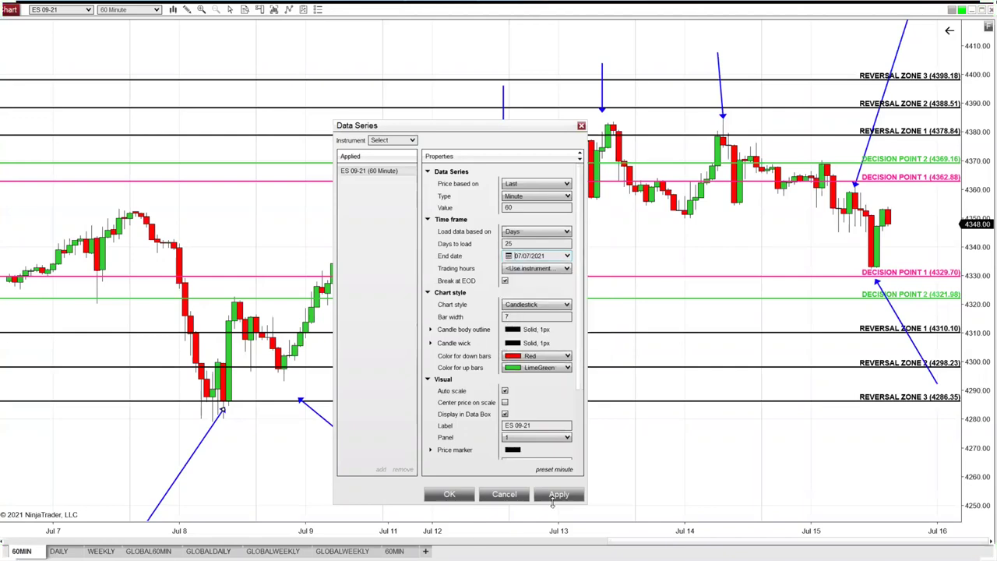
left_click(558, 493)
left_click(439, 493)
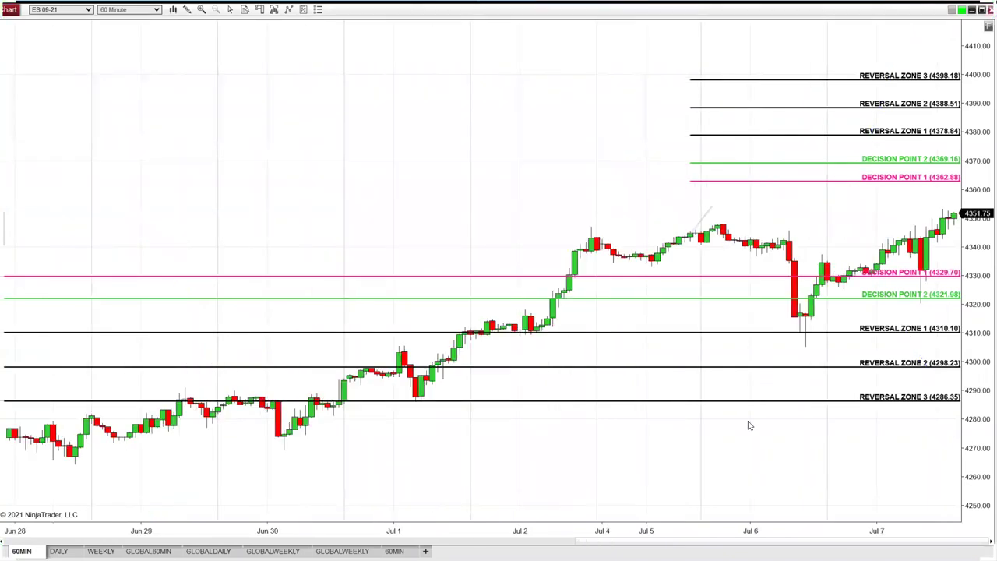
Make the slanted arrow near July 9 almost vertical and move it between July 8 and July 9, tip just above Reversal Zone 3
left_click_drag(501, 451, 4, 439)
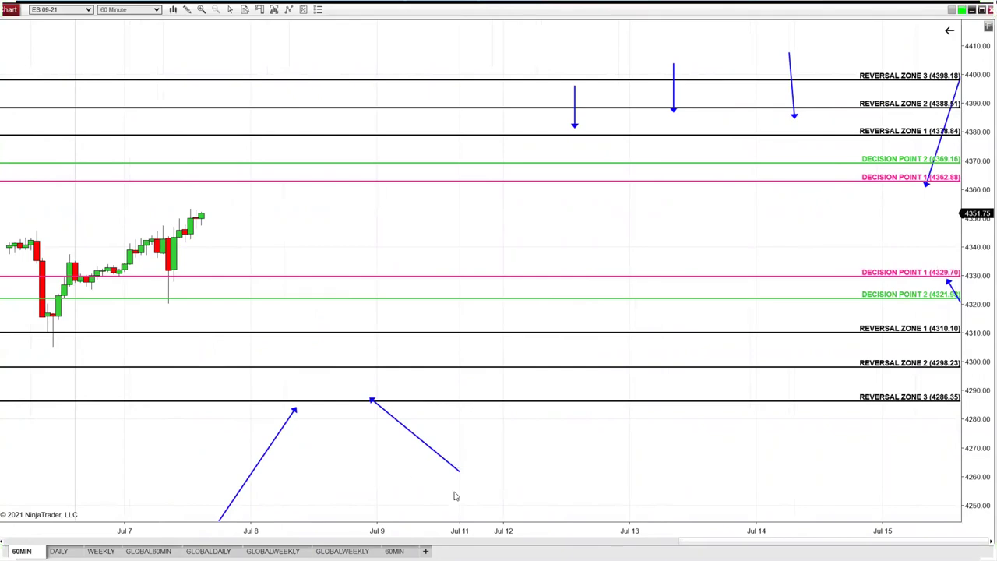
left_click_drag(459, 472, 366, 515)
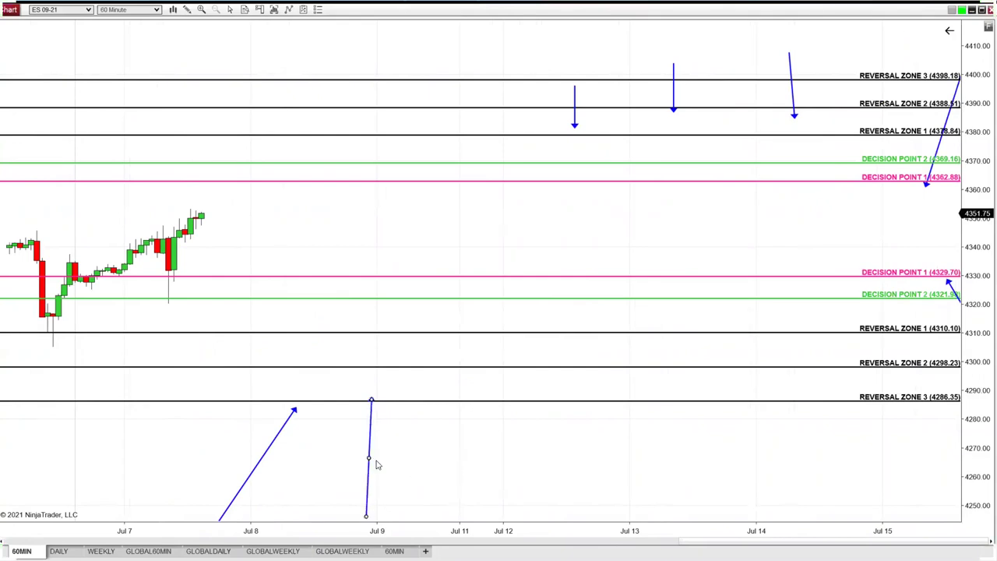
left_click_drag(372, 460, 340, 323)
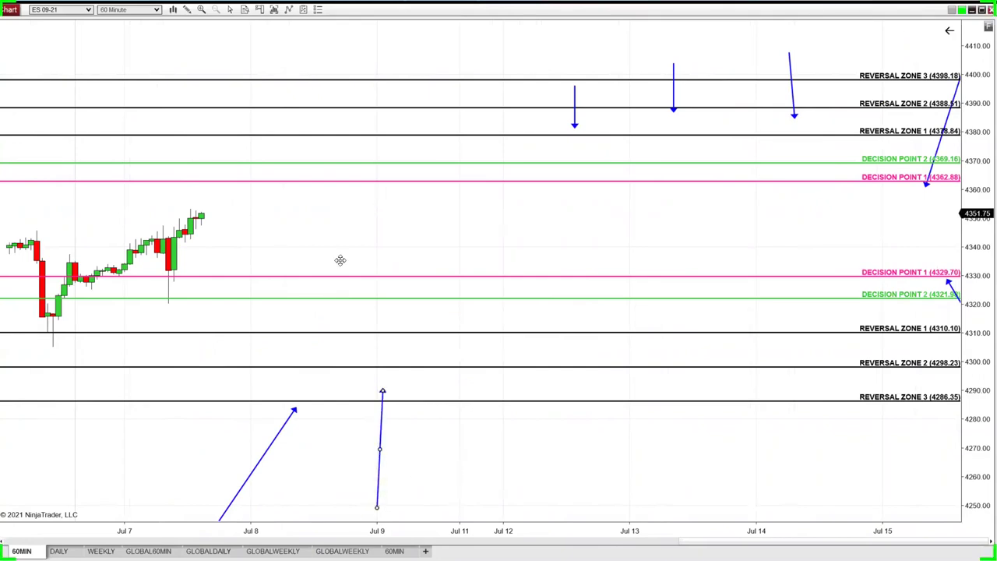
scroll(366, 358, "up", 3)
scroll(393, 394, "down", 3)
left_click_drag(322, 267, 366, 431)
scroll(332, 418, "down", 2)
Move the July 12 down arrow earlier in time, keeping its tip just above Reversal Zone 1
left_click(506, 103)
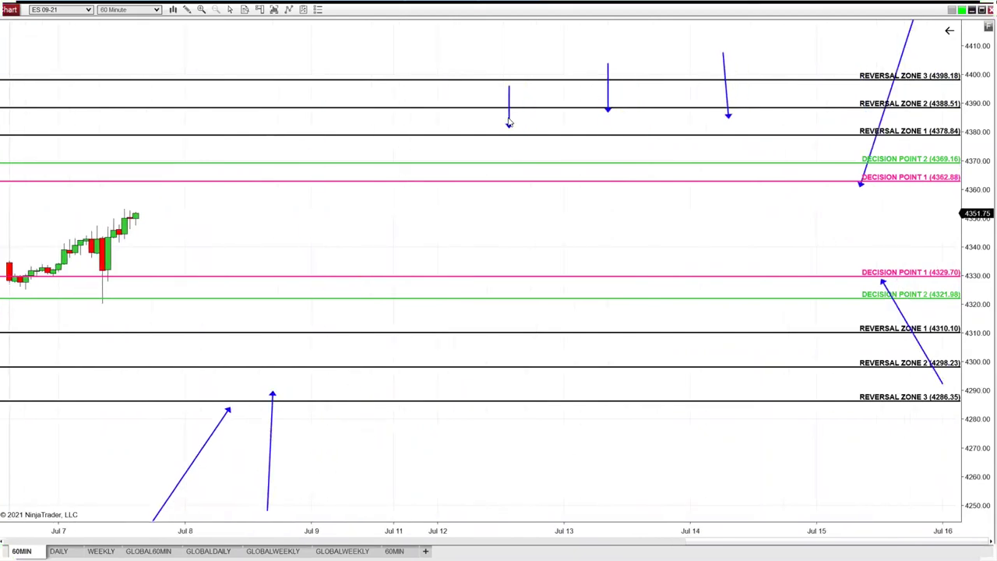
left_click_drag(504, 104, 466, 103)
left_click(859, 434)
scroll(650, 444, "down", 3)
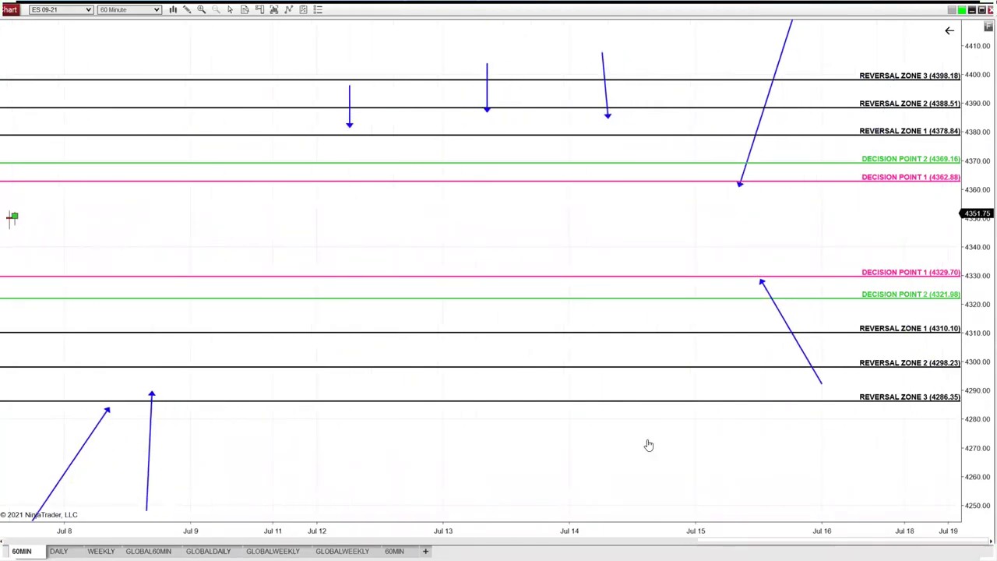
left_click_drag(972, 417, 974, 443)
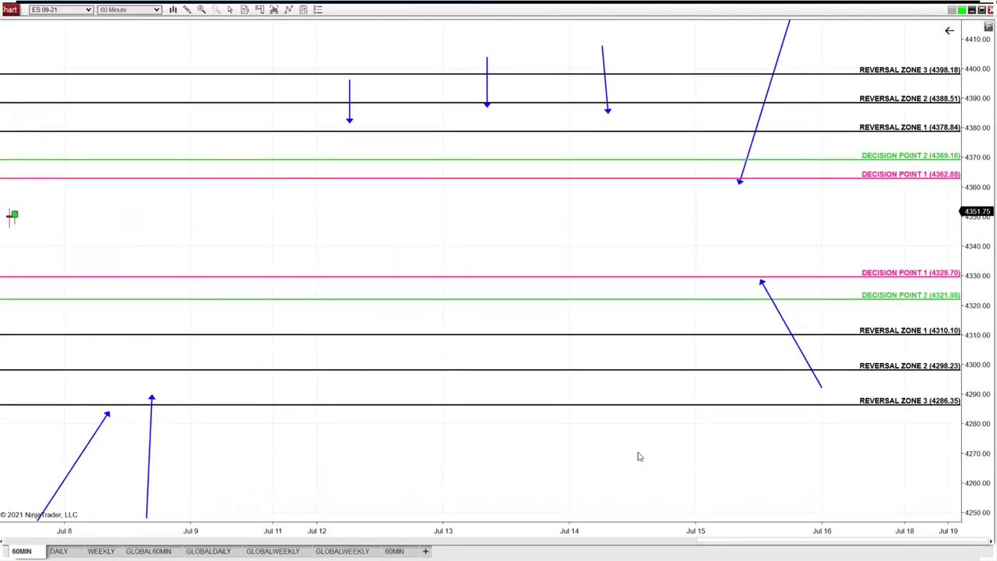
scroll(666, 495, "up", 3)
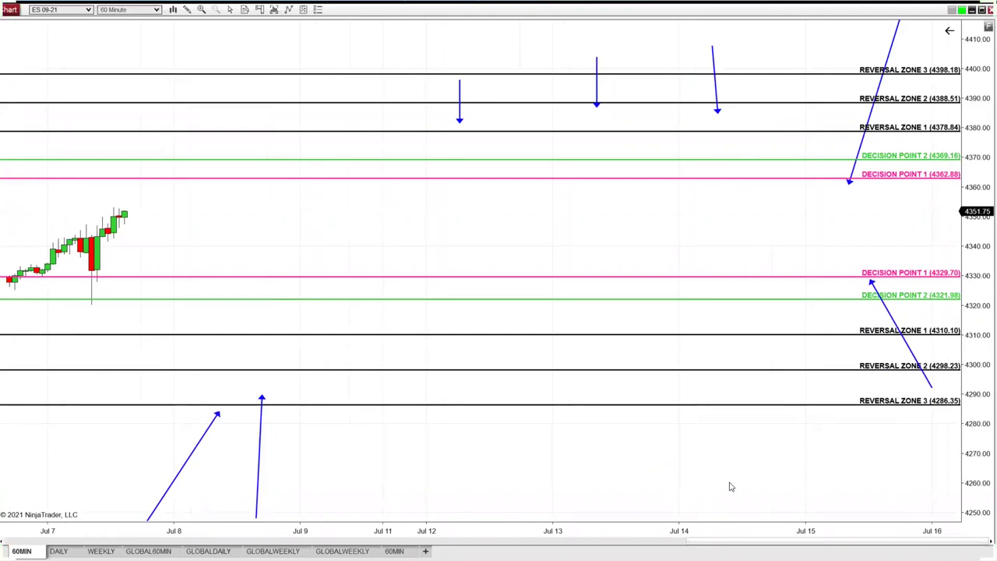
Set the data series end date to 07/08/2021 and apply it
left_click(273, 10)
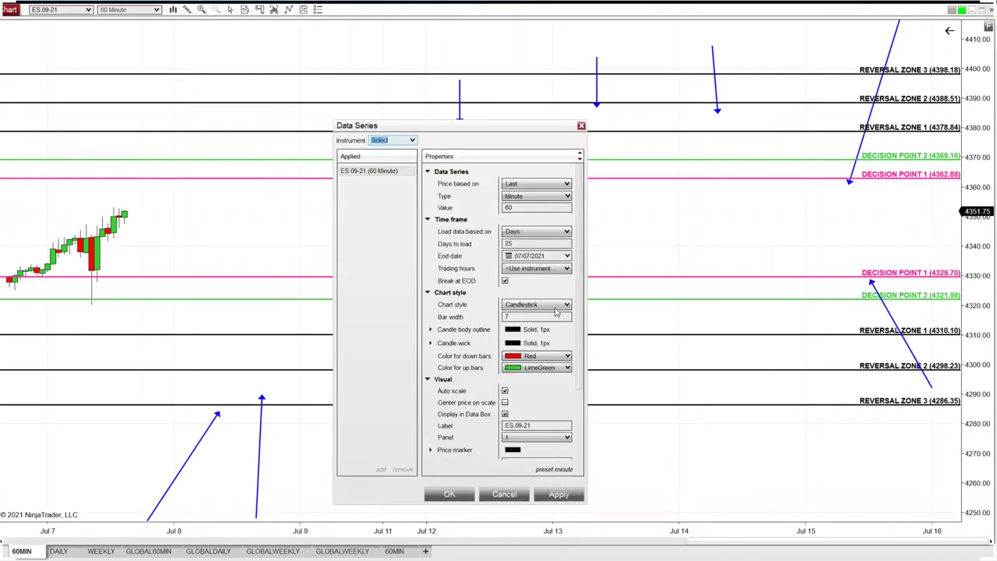
left_click(563, 256)
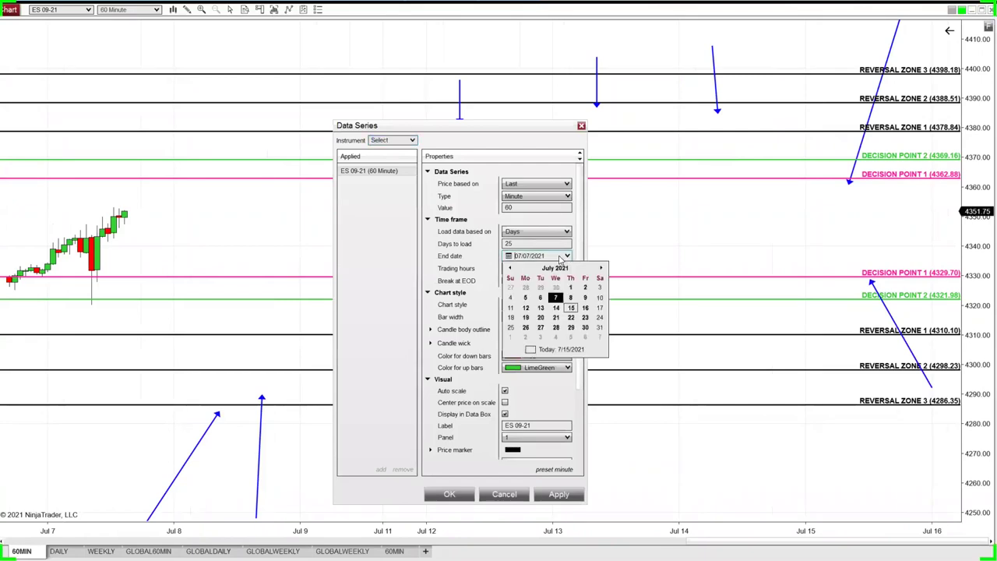
left_click(570, 297)
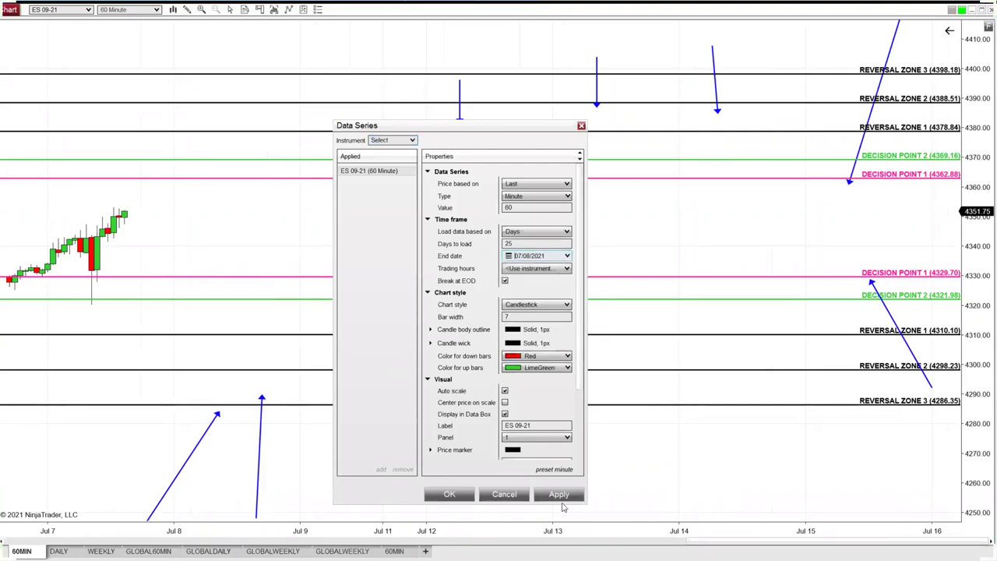
left_click(560, 495)
left_click(444, 495)
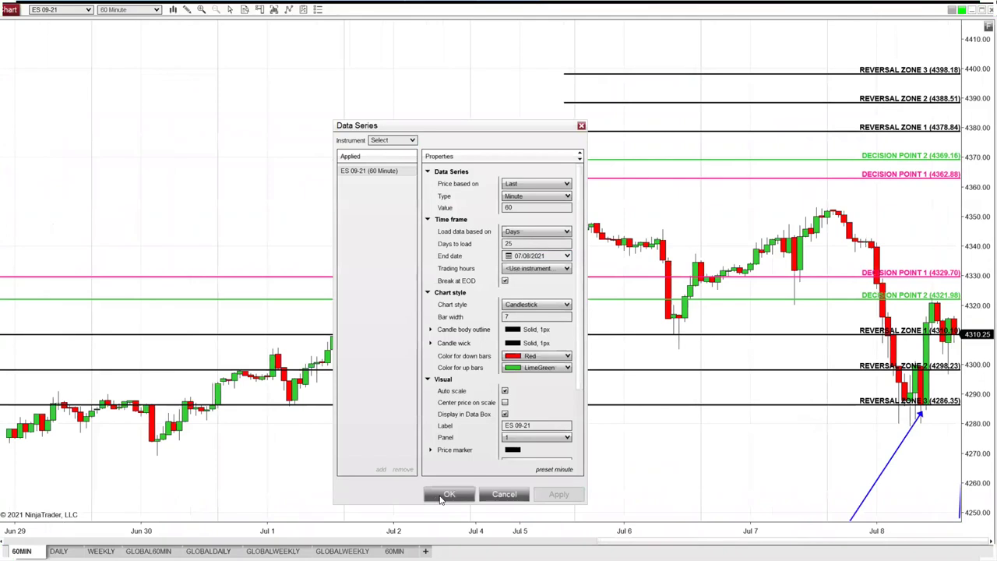
Move the near-vertical arrow beside the last July 8 candle slightly earlier, with its tip just below Reversal Zone 3
left_click_drag(618, 474, 4, 472)
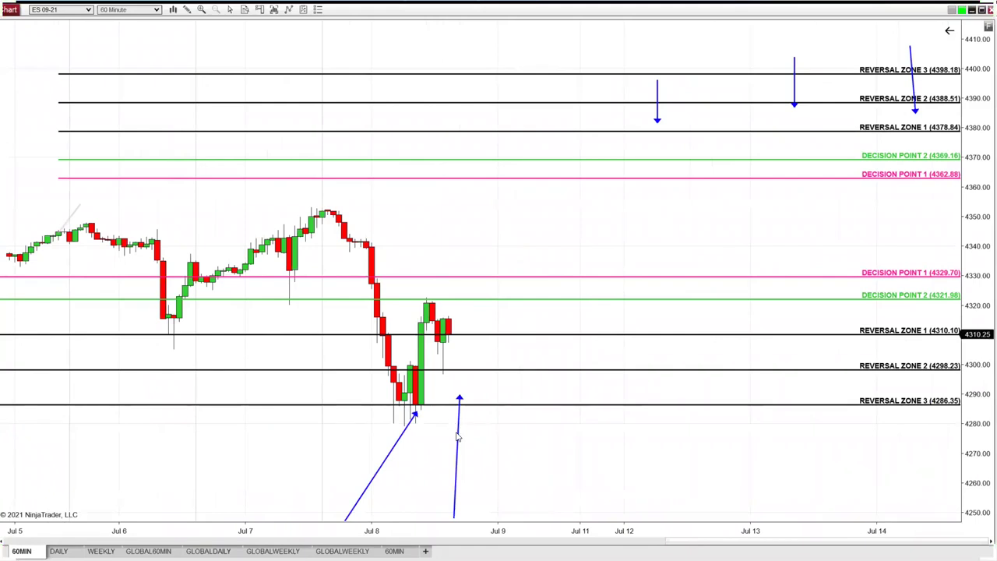
mouse_move(456, 438)
left_mouse_down()
mouse_move(454, 359)
mouse_move(456, 465)
mouse_move(450, 442)
left_mouse_up()
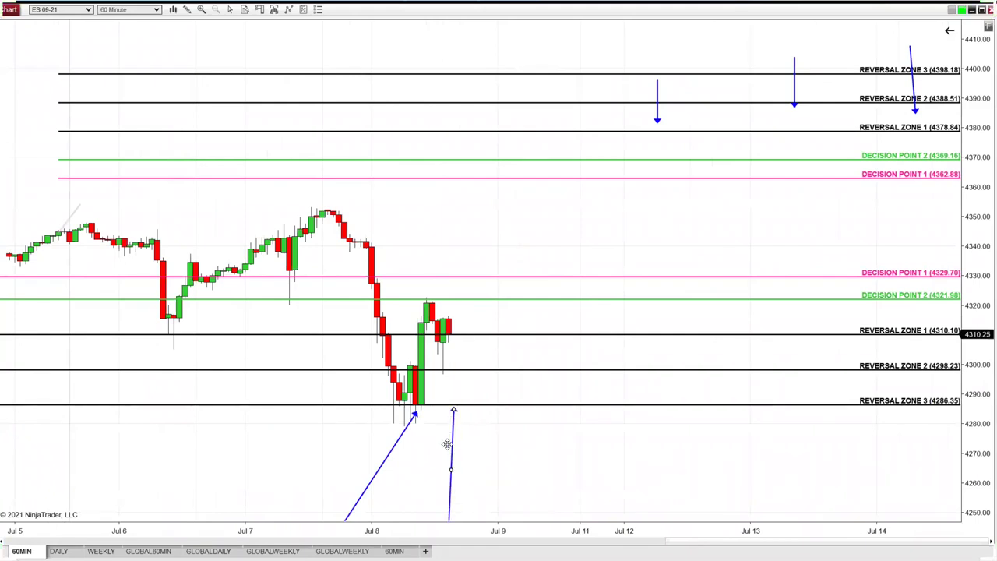
scroll(630, 501, "down", 2)
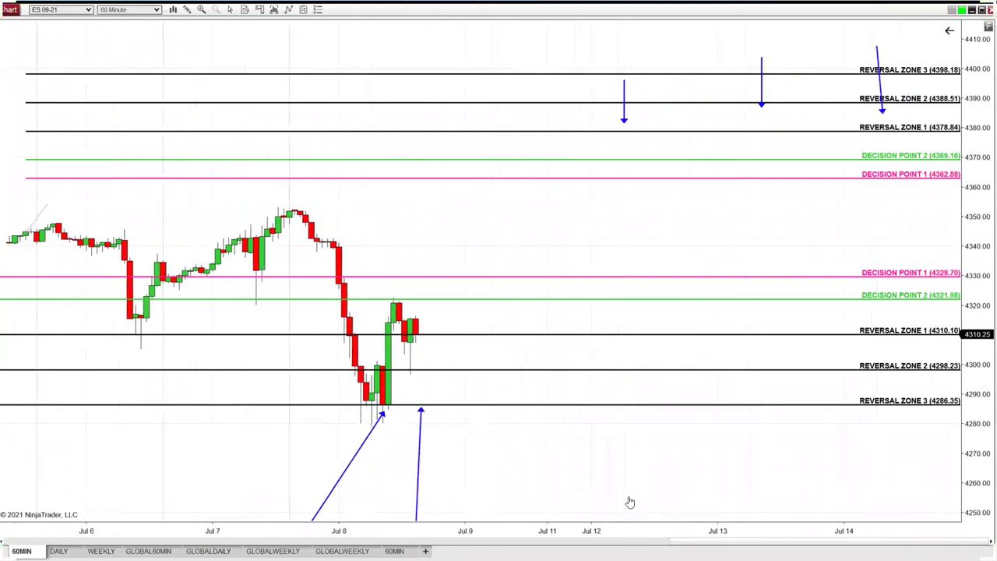
Switch the chart to the 15 Minute interval and examine the July 8 price action around the reversal zones
left_click(156, 10)
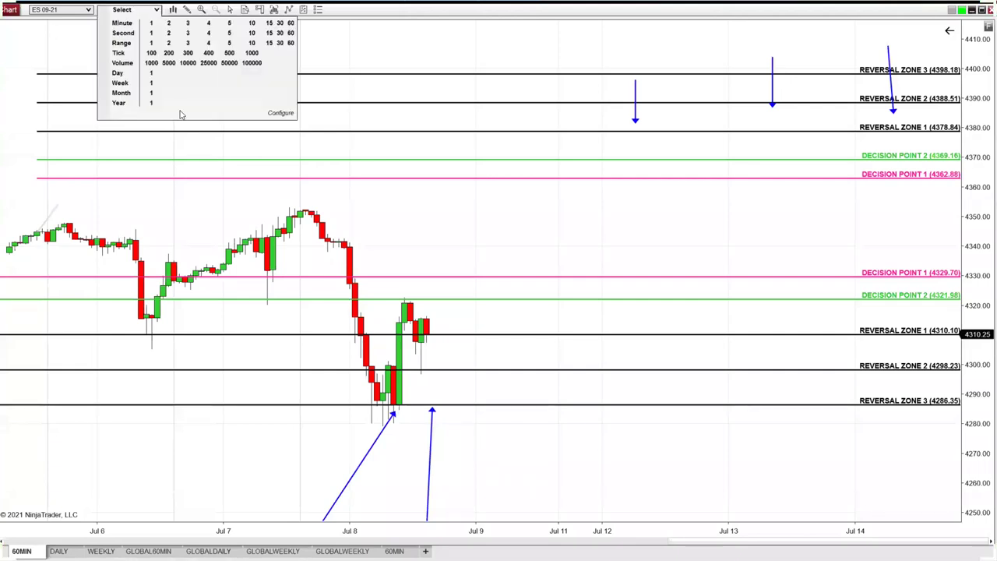
left_click(269, 23)
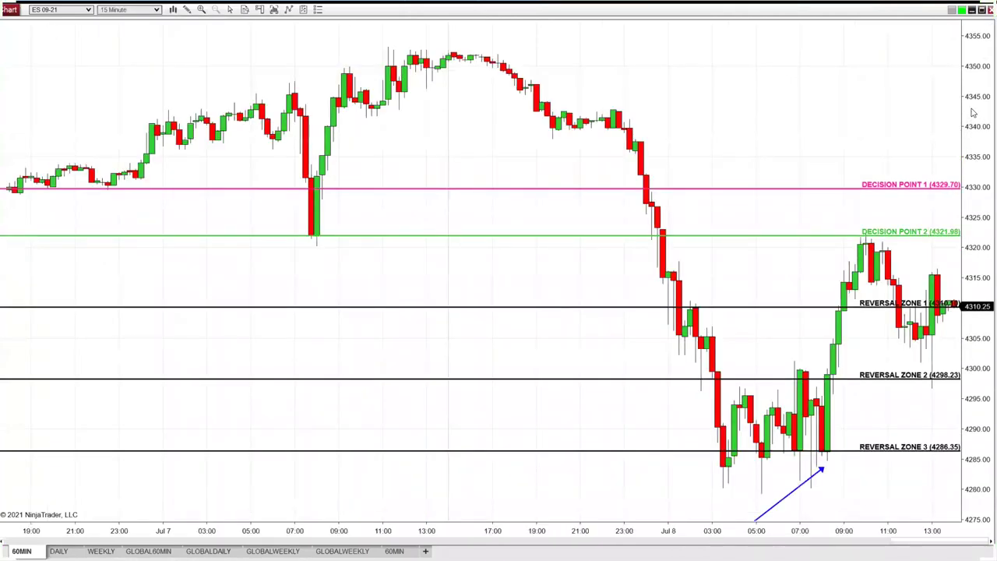
left_click_drag(265, 343, 84, 342)
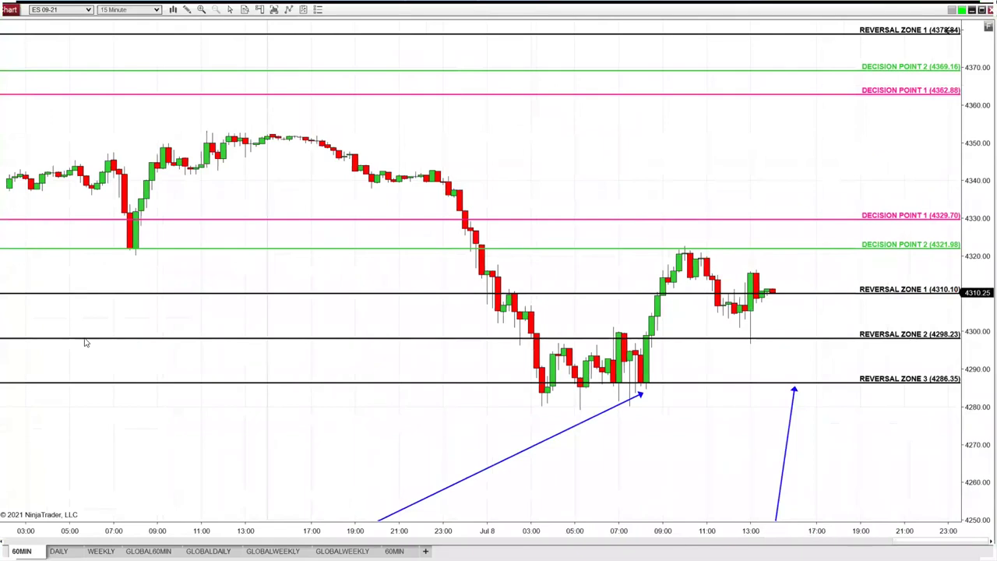
Switch the chart to the 5 Minute interval and examine the July 8 reactions at Reversal Zone 3
left_click(156, 10)
left_click(229, 23)
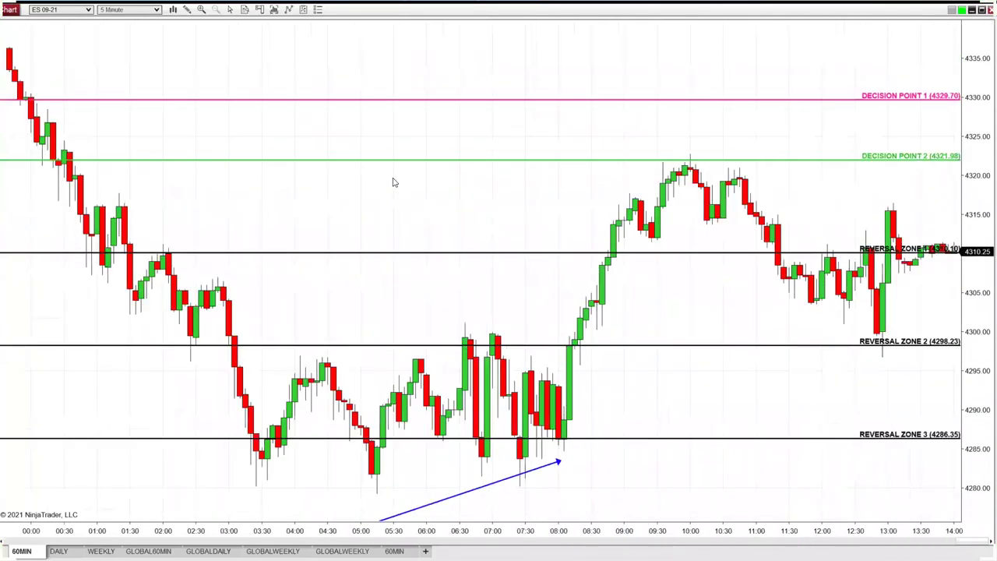
left_click_drag(972, 82, 660, 460)
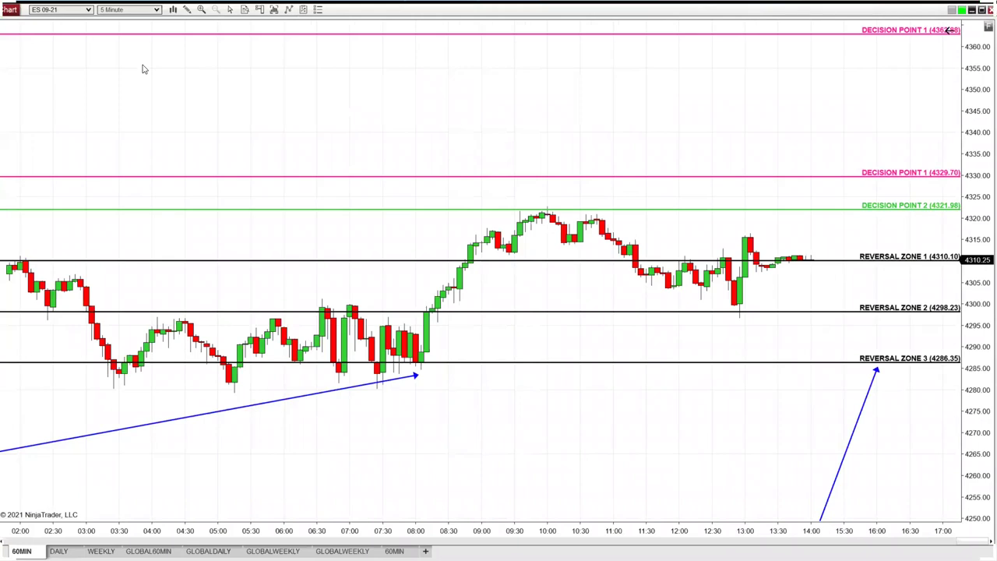
Return the chart to the 60 Minute interval and bring the July 12 to July 15 arrows into view
left_click(156, 9)
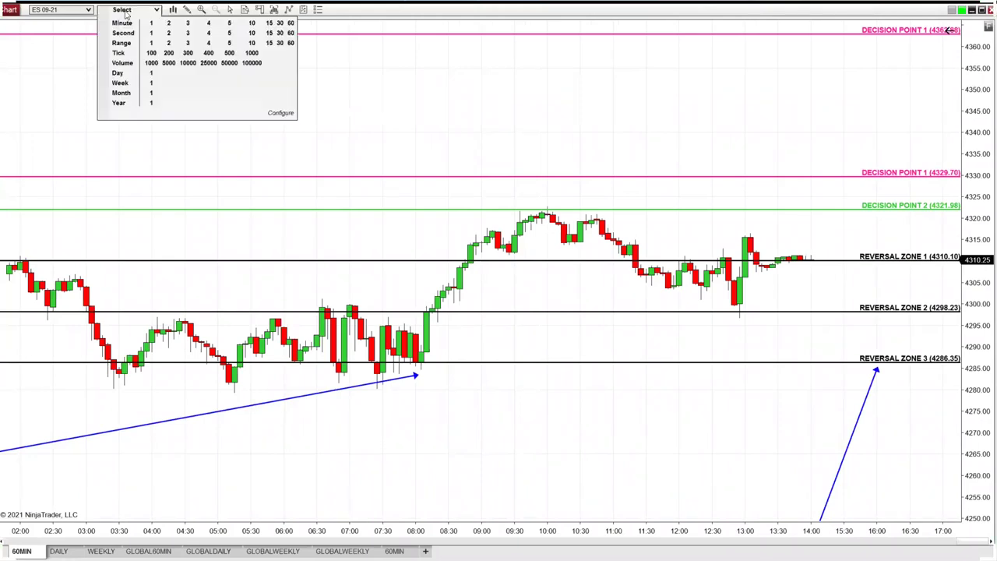
left_click(290, 23)
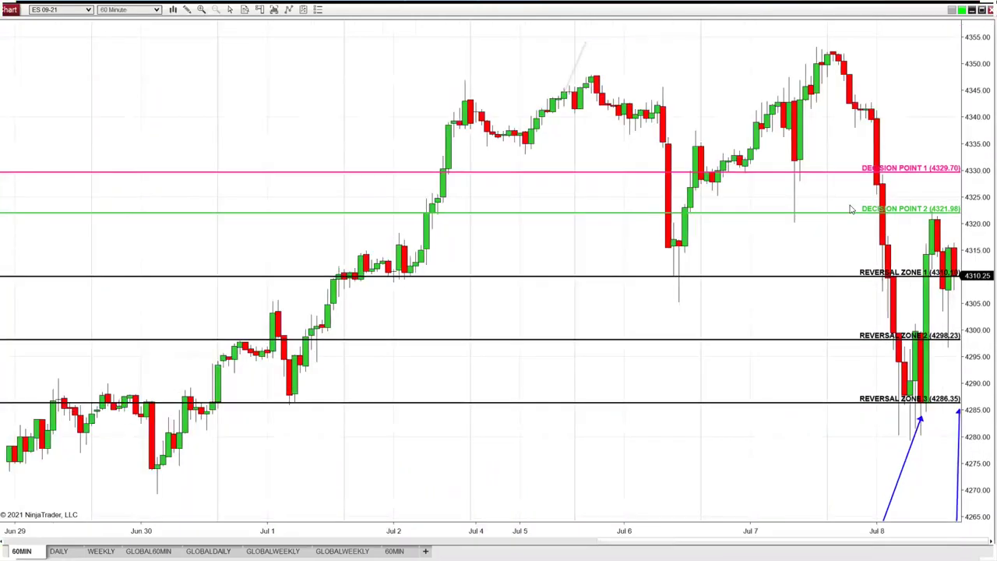
left_click_drag(960, 318, 318, 408)
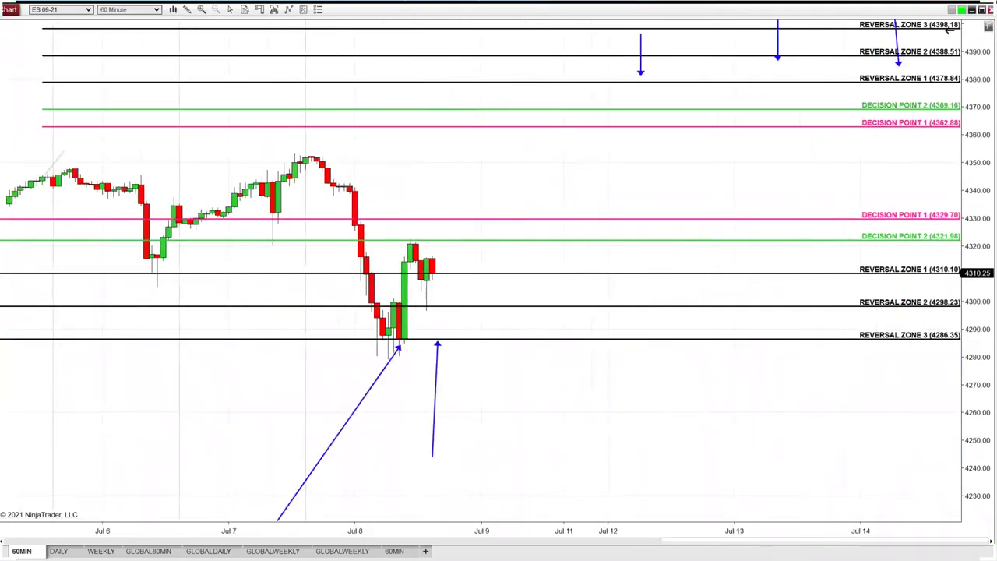
left_click_drag(772, 420, 578, 426)
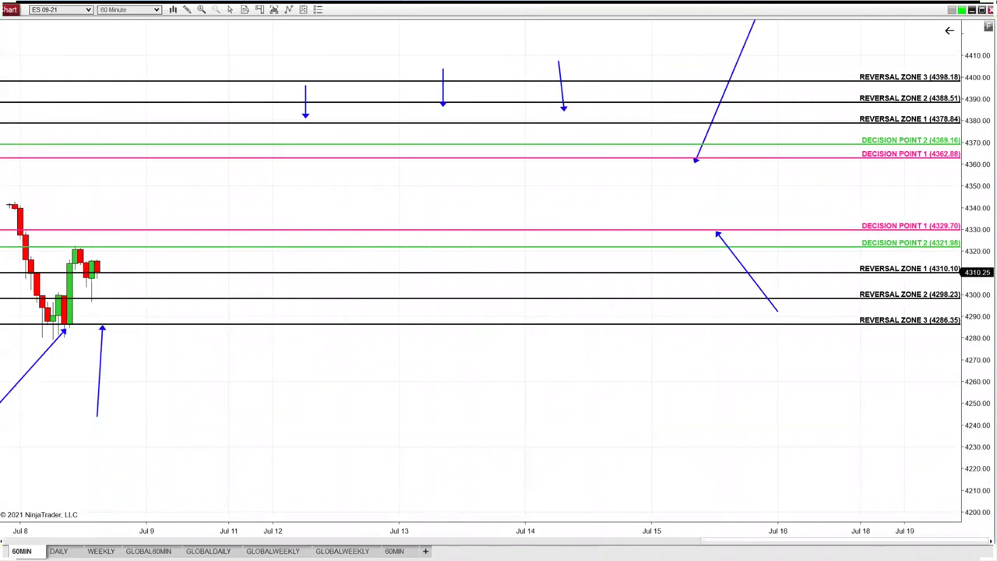
Set the end date of the ES 09-21 60 Minute data series to 07/13/2021 and apply it to the chart
left_click(275, 10)
left_click(568, 258)
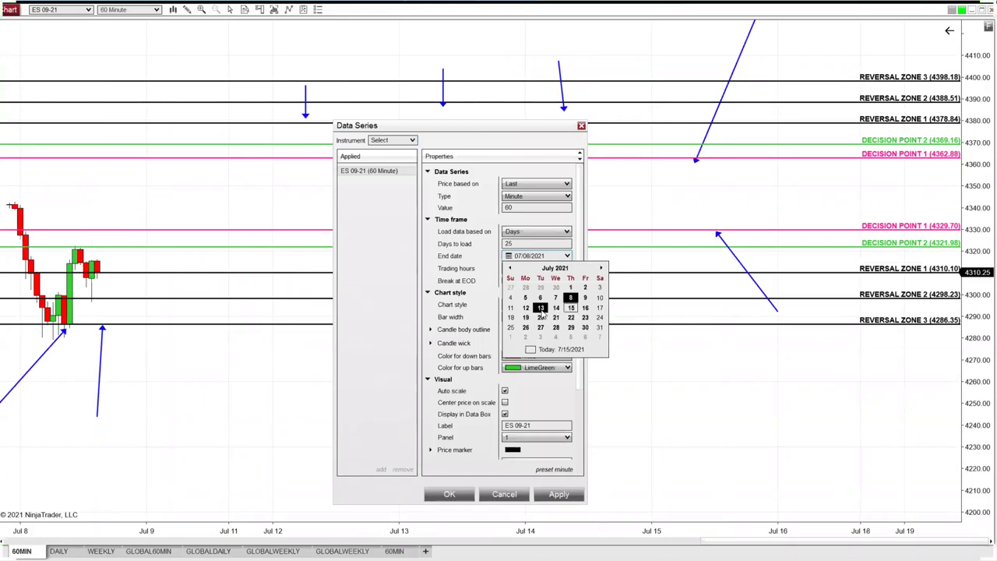
left_click(541, 308)
left_click(557, 495)
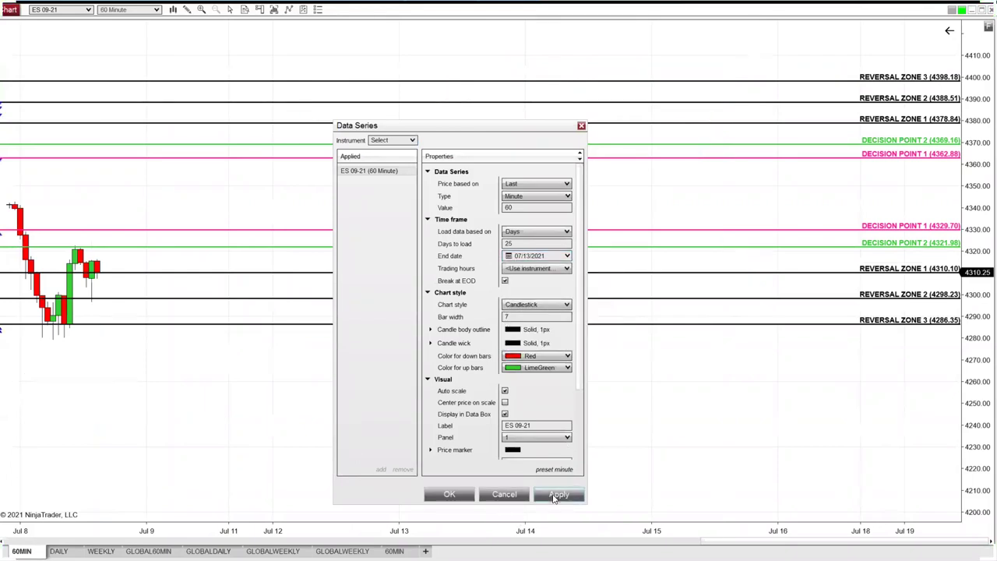
left_click(449, 493)
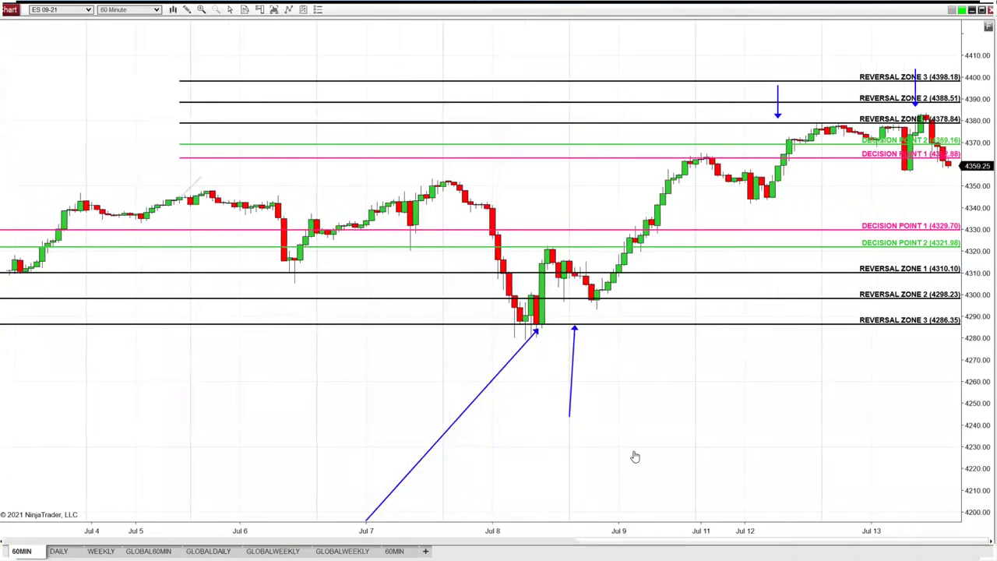
scroll(467, 456, "down", 10)
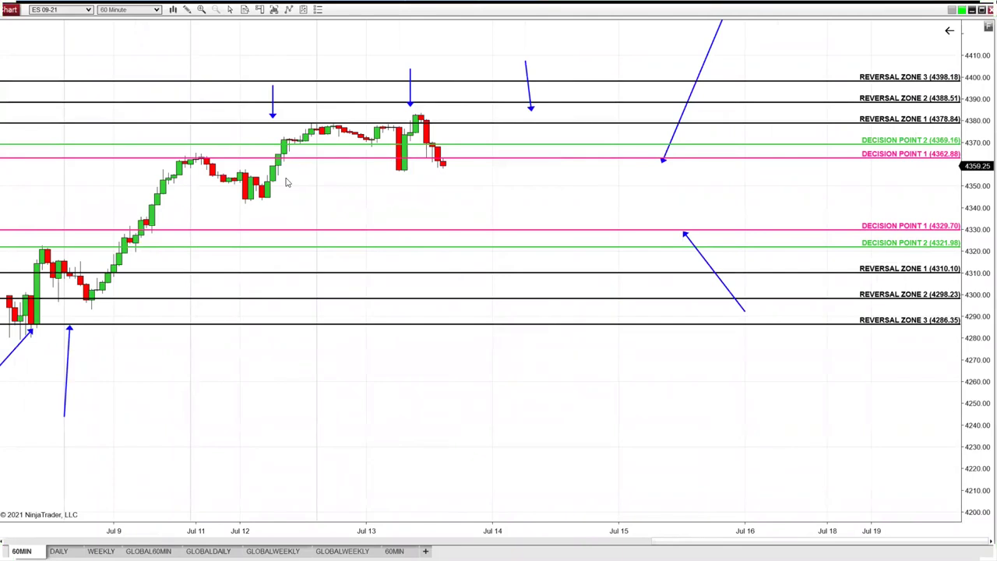
scroll(467, 135, "down", 2)
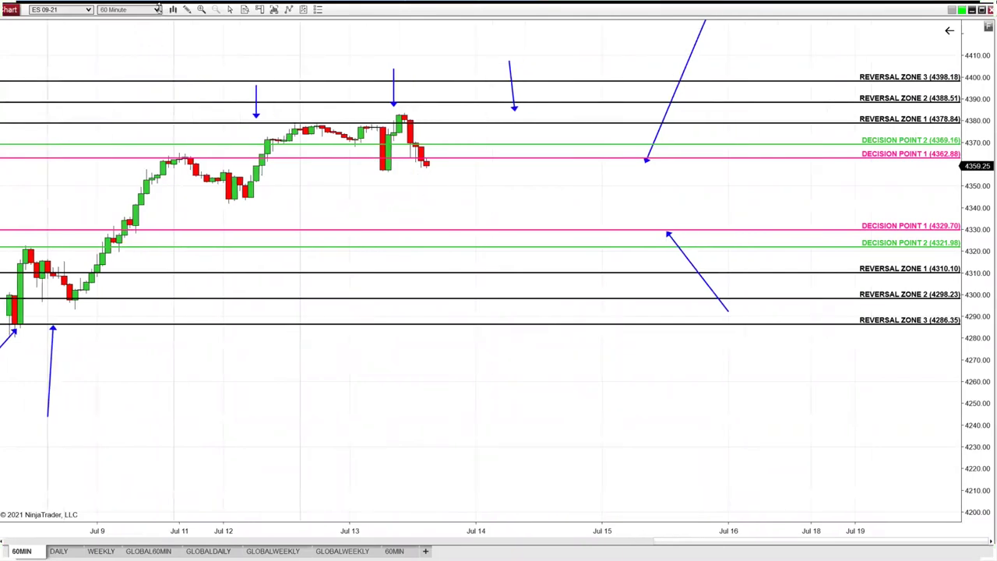
Extend the ES 09-21 60 Minute data series to the end date 07/15/2021 and show the candles beside the July 15 arrows
left_click(272, 10)
left_click(567, 256)
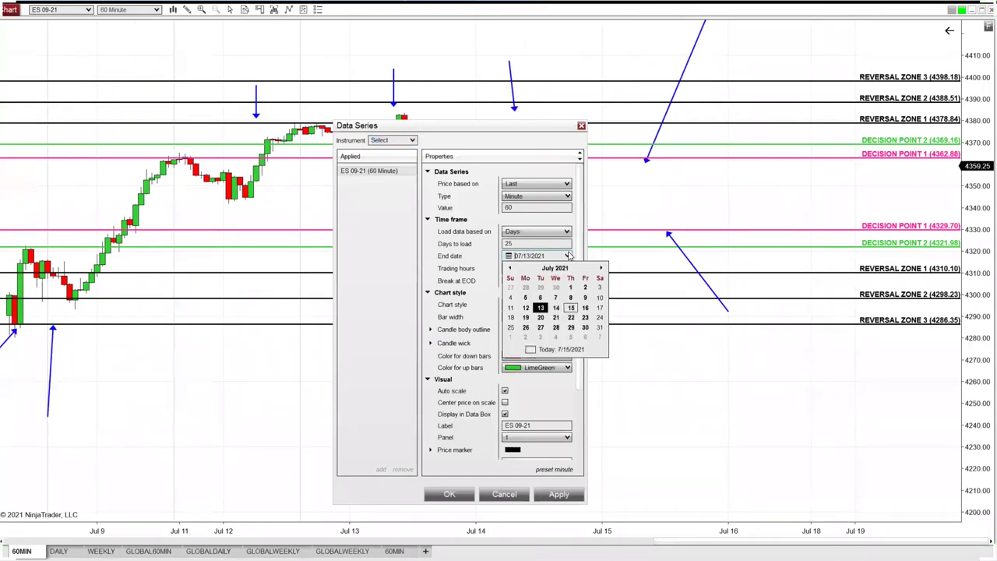
left_click(571, 308)
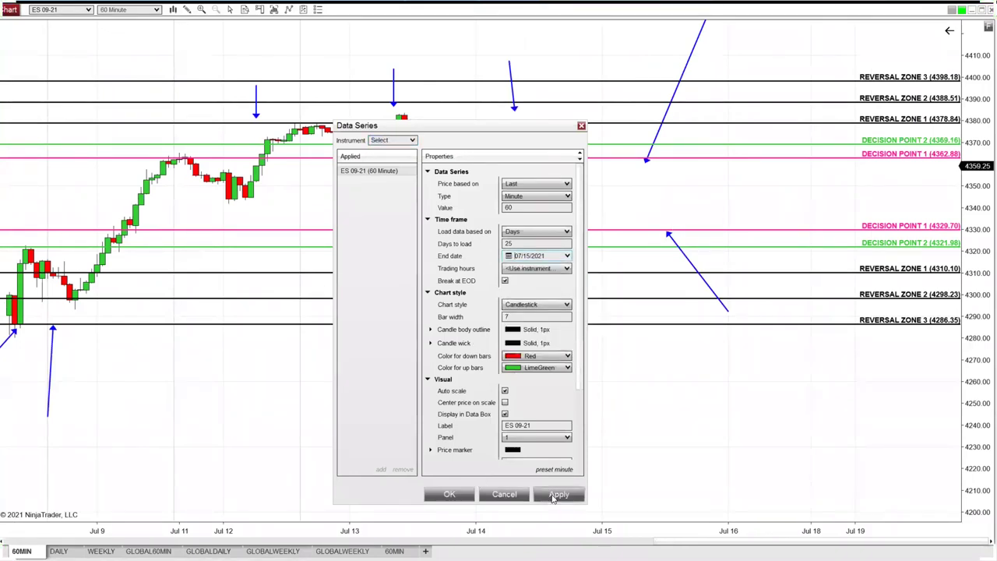
left_click(558, 494)
left_click(424, 496)
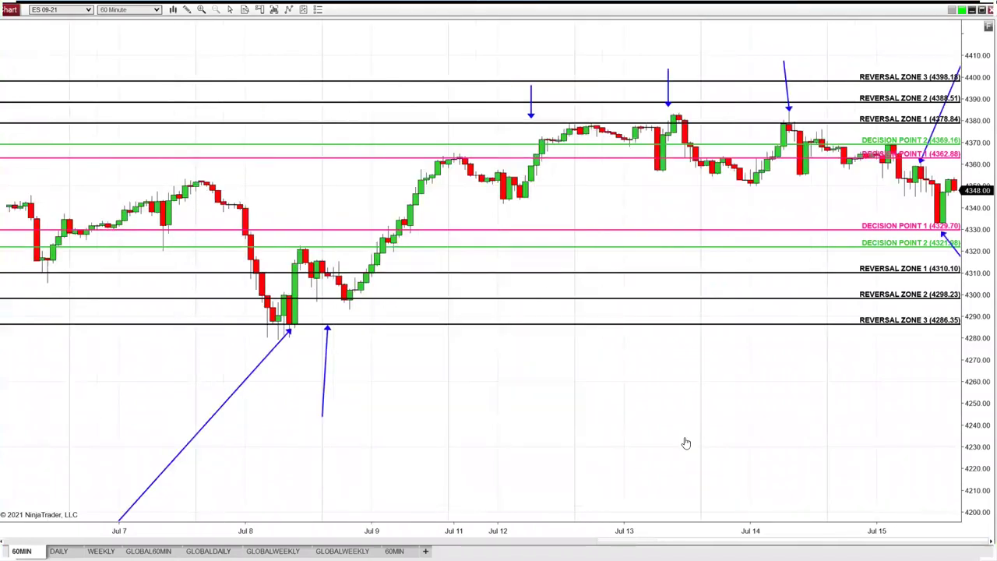
scroll(429, 461, "down", 5)
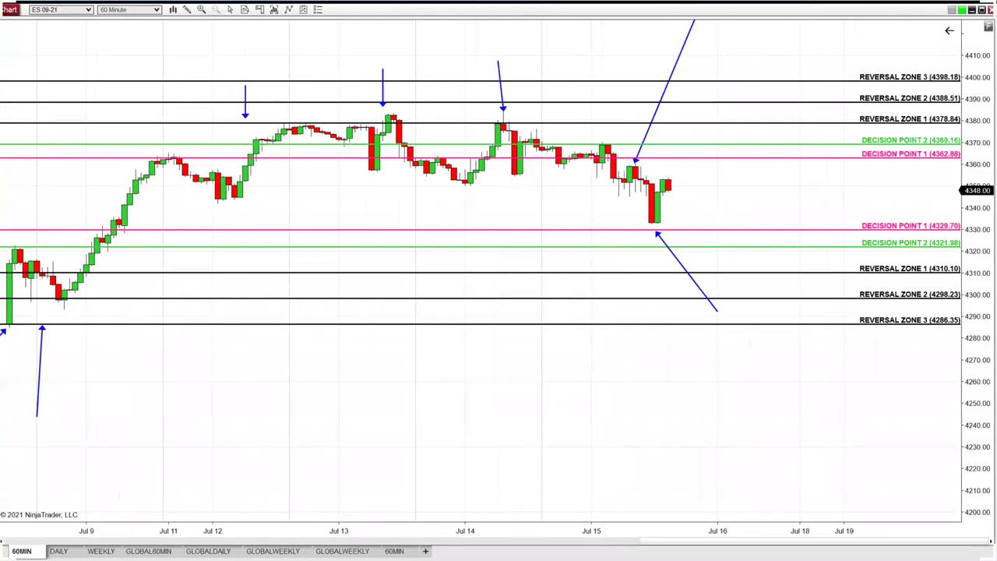
On the ES 09-21 3 Minute chart, move the rising arrow's tip beside the green long marker just below the 4346.00 stop
mouse_move(978, 449)
left_mouse_down()
mouse_move(982, 458)
mouse_move(982, 444)
left_mouse_up()
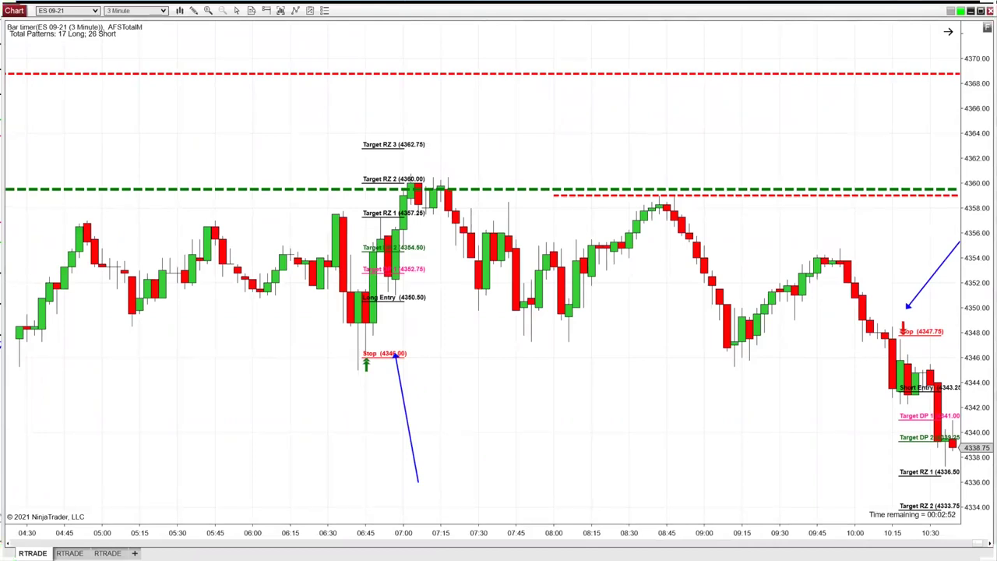
left_click_drag(975, 366, 974, 330)
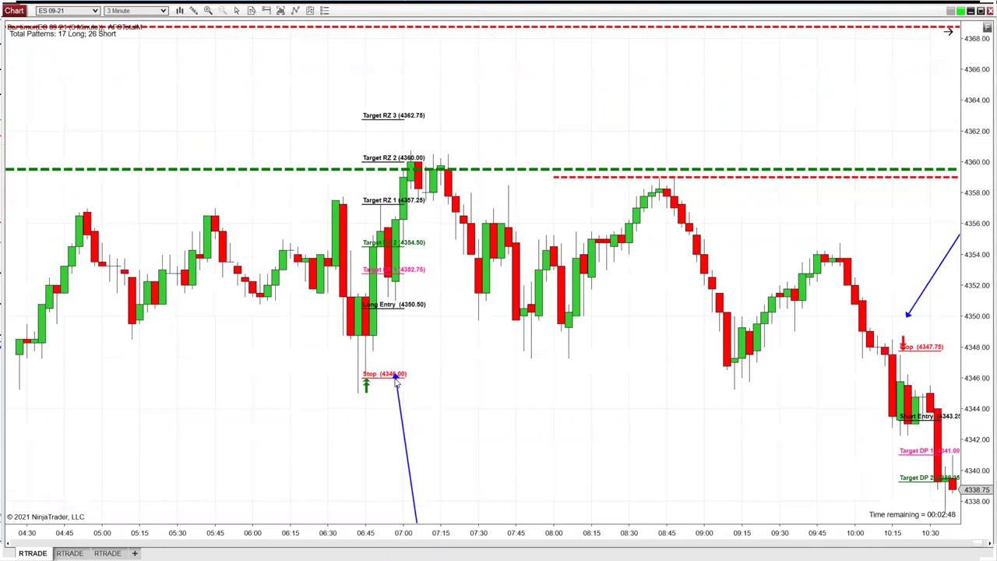
mouse_move(396, 375)
left_mouse_down()
mouse_move(373, 383)
mouse_move(396, 302)
left_mouse_up()
left_click_drag(416, 190, 394, 167)
left_click_drag(395, 168, 373, 383)
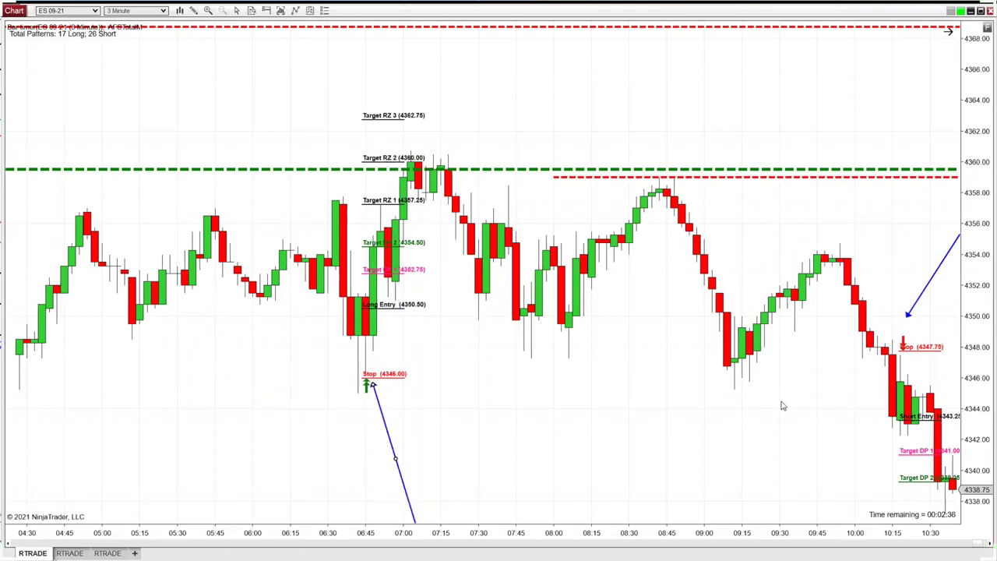
Shift the falling arrow above the 4347.75 stop slightly higher and later, and examine the short trade down to its Reversal Zone targets
scroll(721, 434, "down", 5)
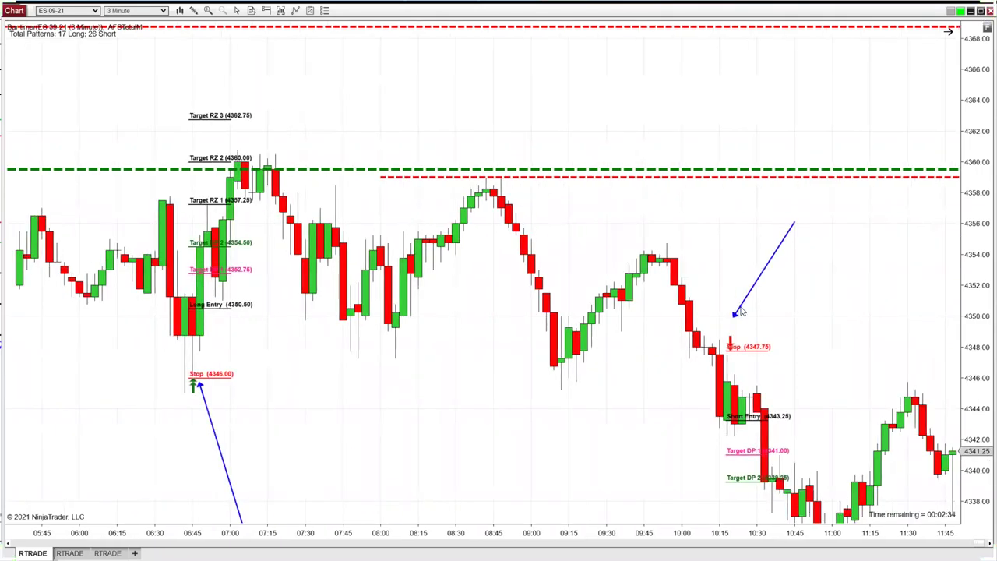
mouse_move(740, 311)
left_mouse_down()
mouse_move(589, 169)
mouse_move(484, 160)
mouse_move(584, 96)
mouse_move(616, 258)
mouse_move(753, 289)
mouse_move(746, 305)
left_mouse_up()
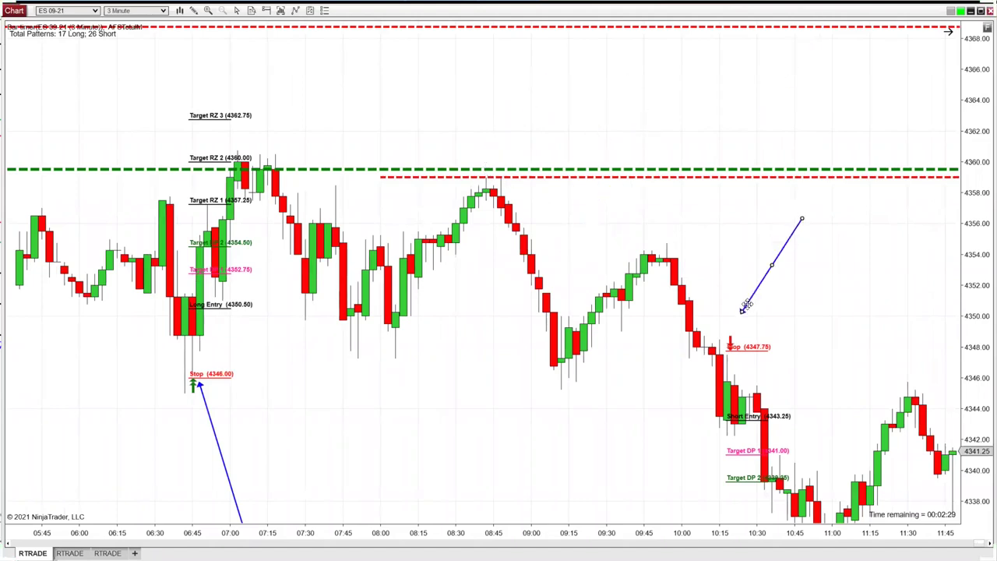
left_click_drag(969, 163, 976, 304)
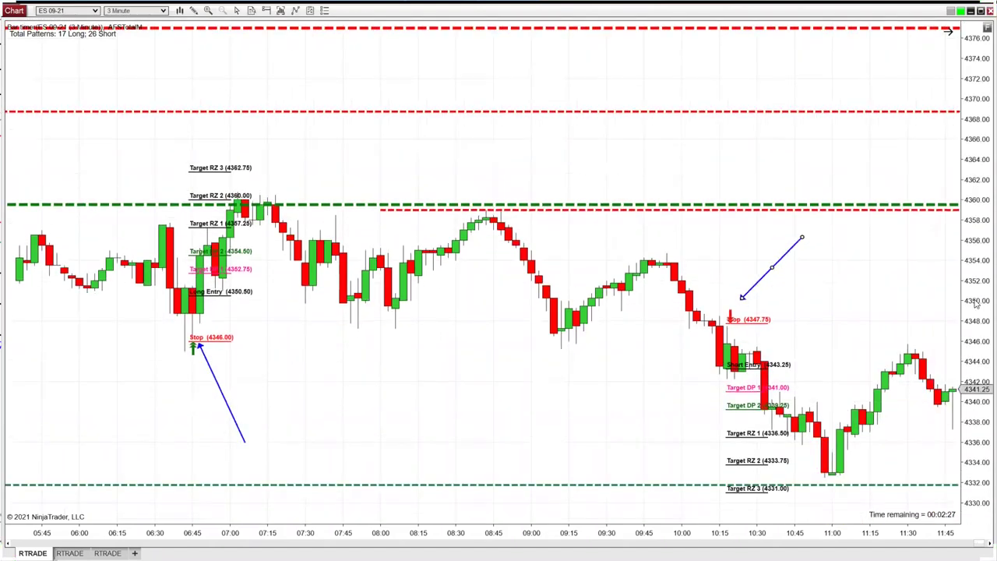
left_click_drag(609, 379, 440, 372)
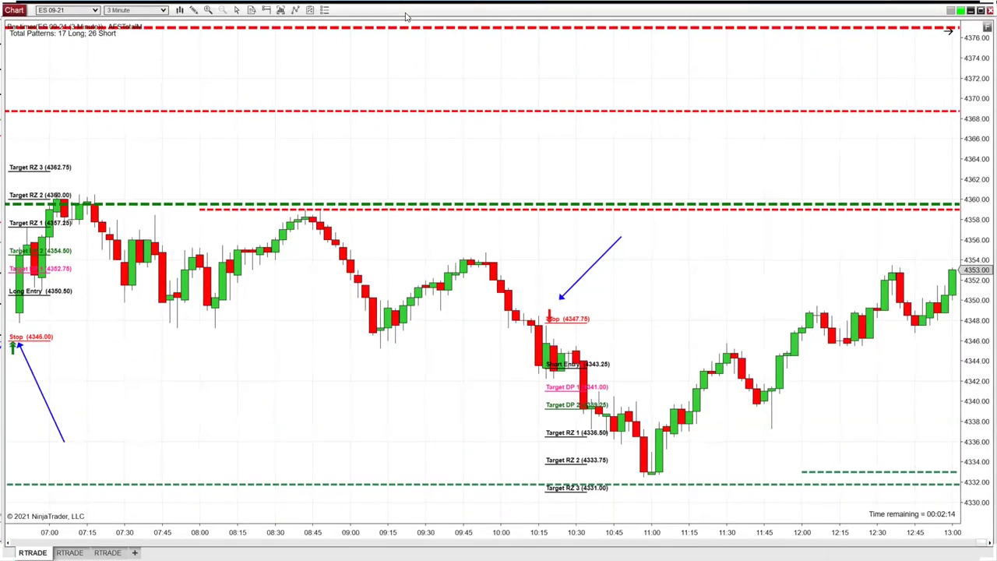
mouse_move(978, 450)
left_mouse_down()
mouse_move(978, 405)
mouse_move(975, 468)
left_mouse_up()
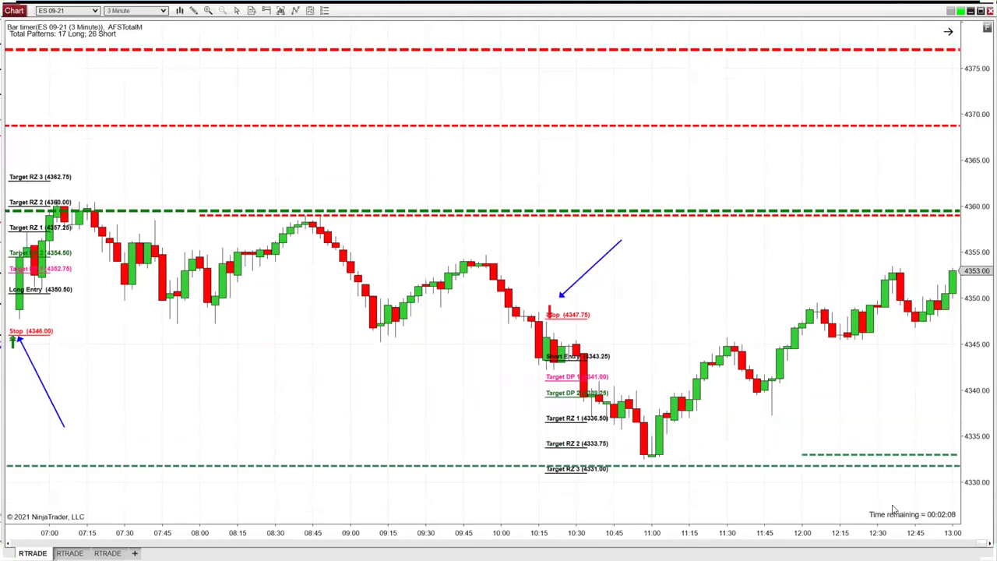
left_click_drag(350, 418, 560, 438)
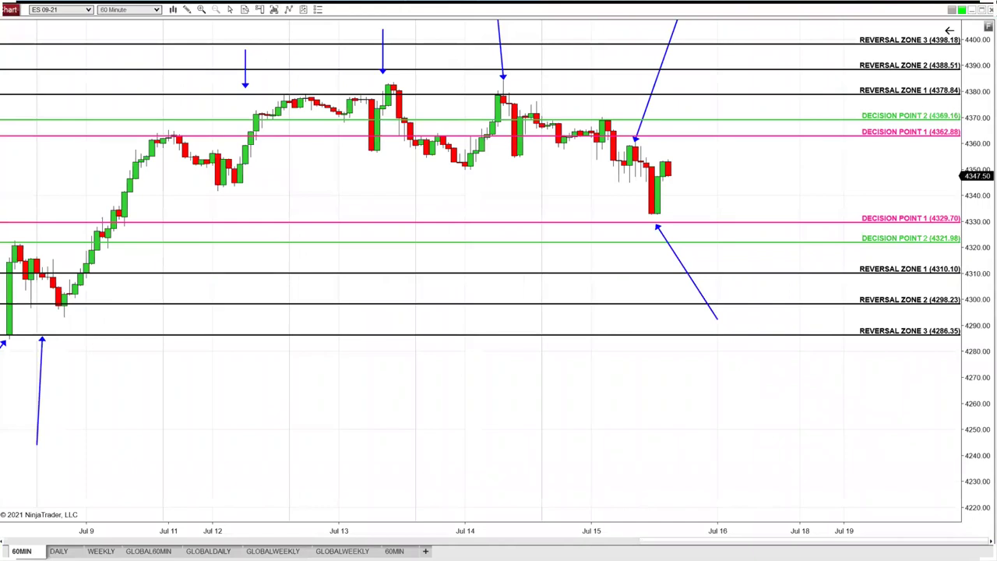
left_click_drag(981, 496, 758, 496)
left_click_drag(429, 413, 363, 413)
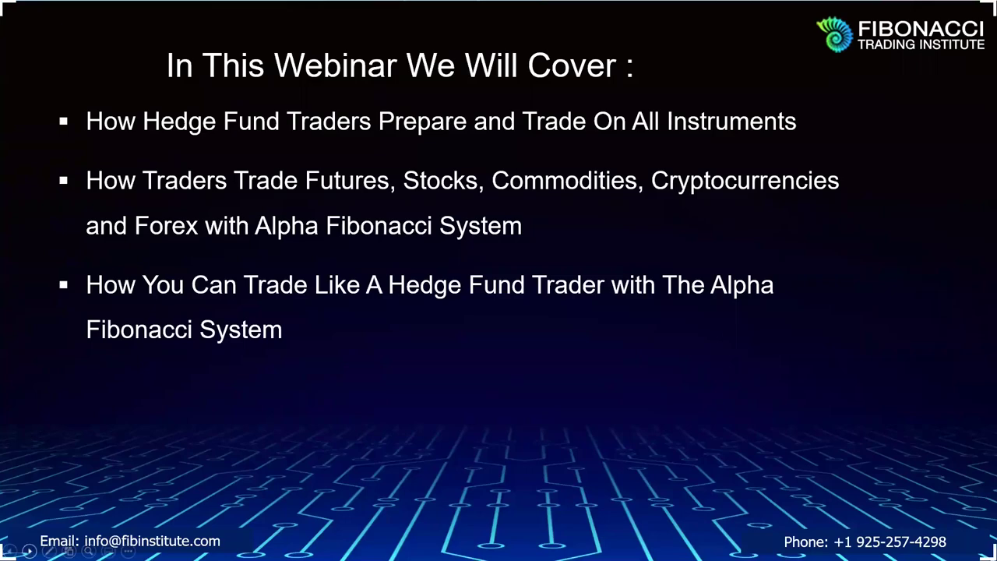
left_click(28, 550)
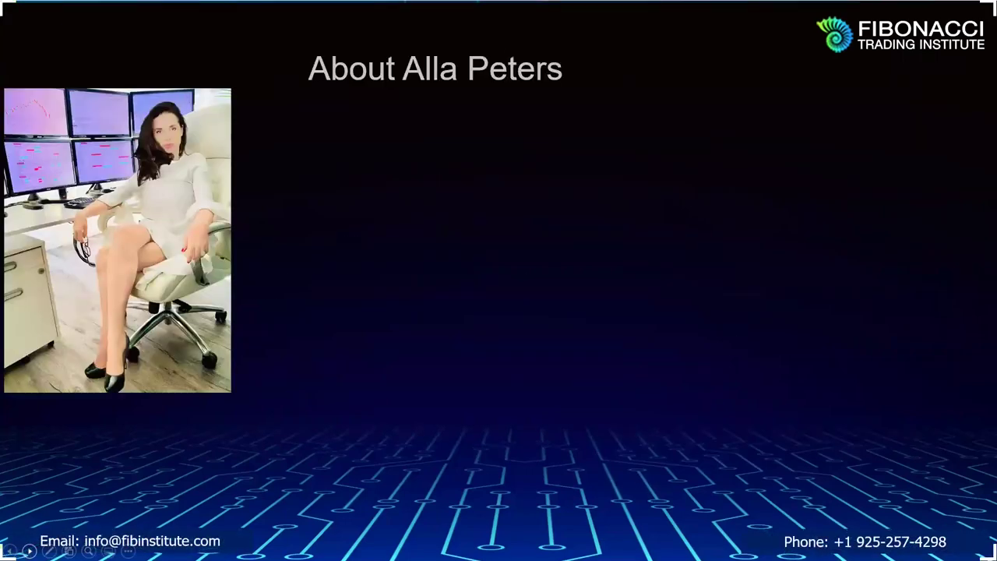
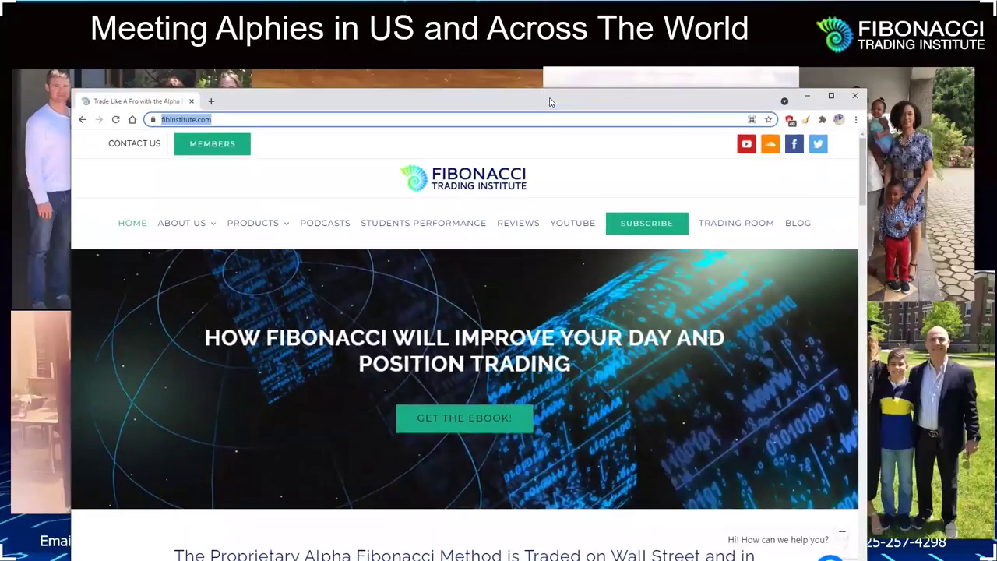
key("super+Down")
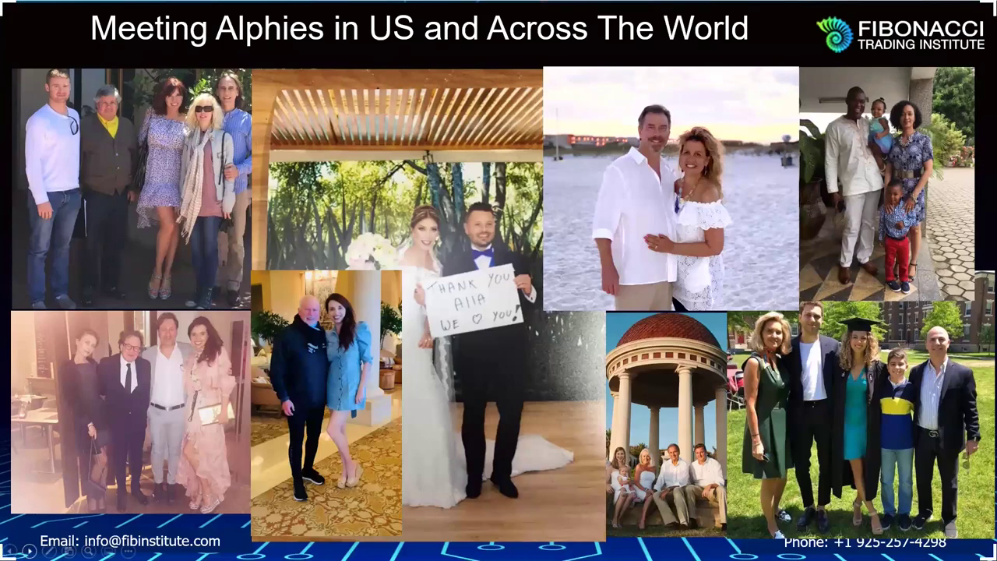
key("Right")
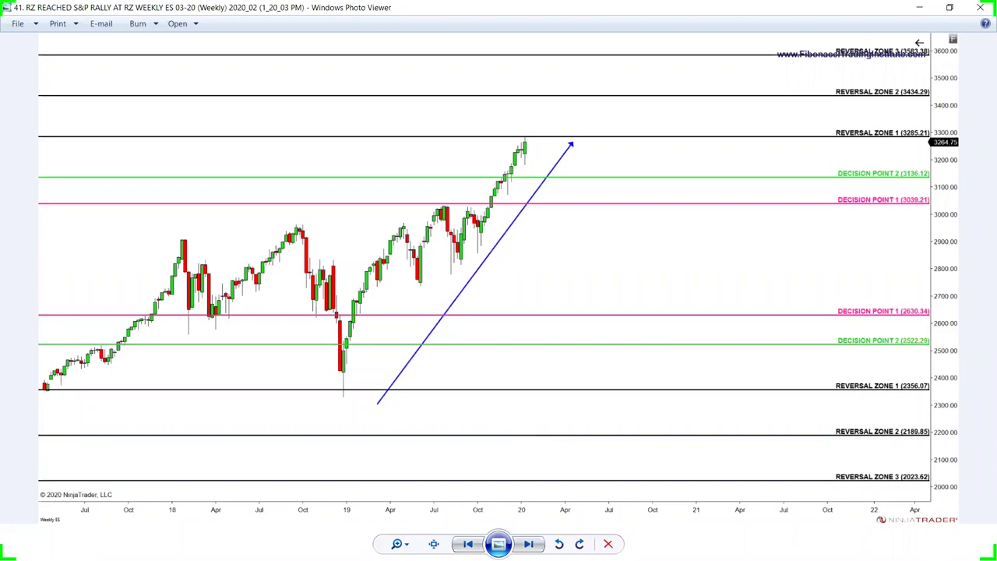
Step forward through the saved chart images, from the weekly ES 03-20 rally and sell-off to the Black Monday YM 03-20 support chart
key("Right")
key("Right")
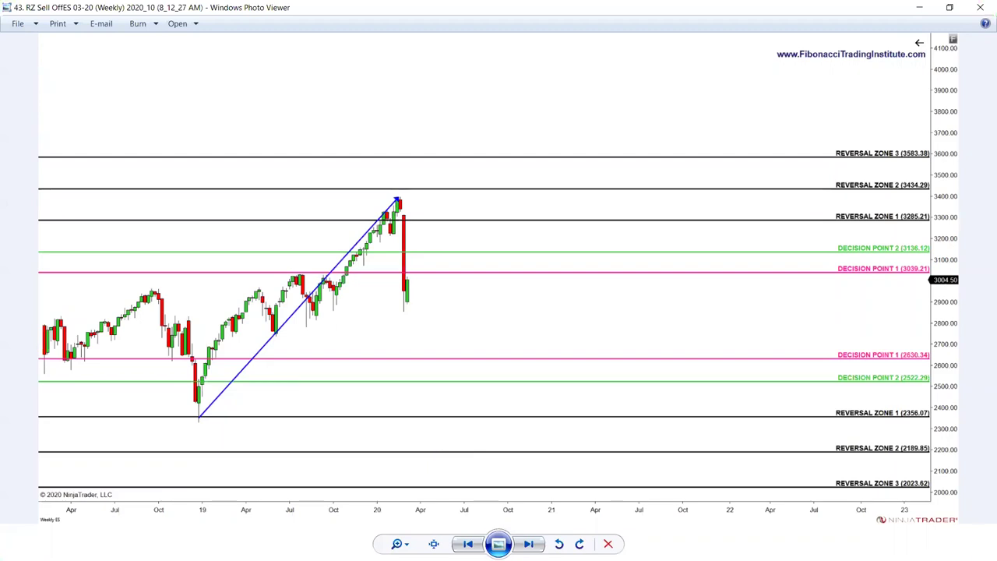
key("Right")
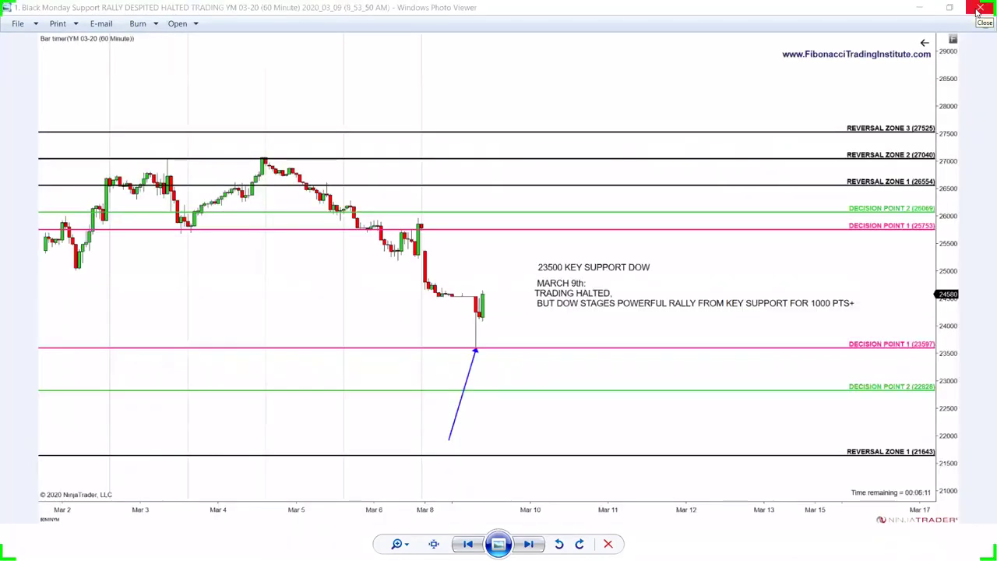
key("Right")
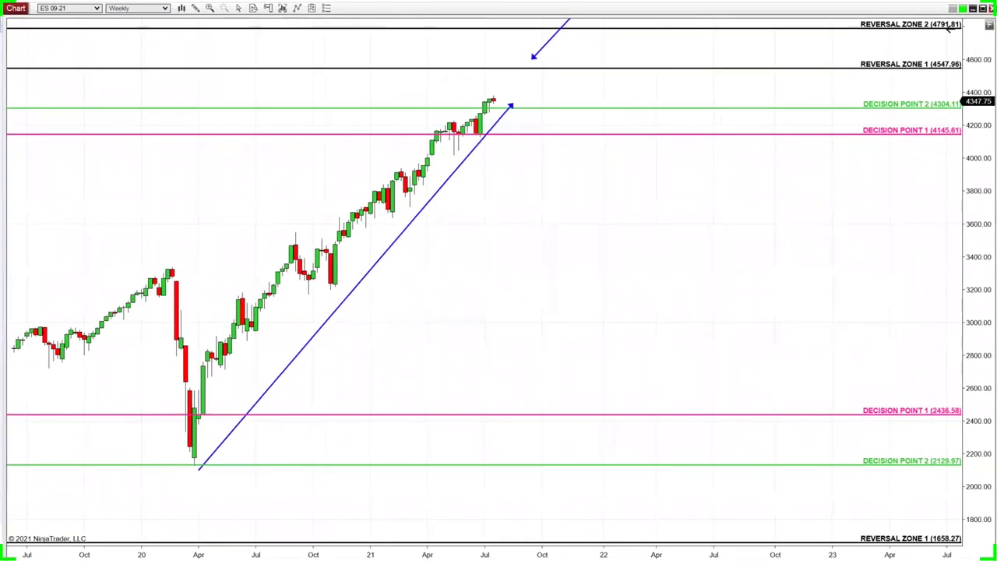
Move the long rising arrow on the Weekly ES 09-21 chart so its tip points at the March 2020 low near Decision Point 2 (2129.97)
left_click_drag(983, 225, 968, 313)
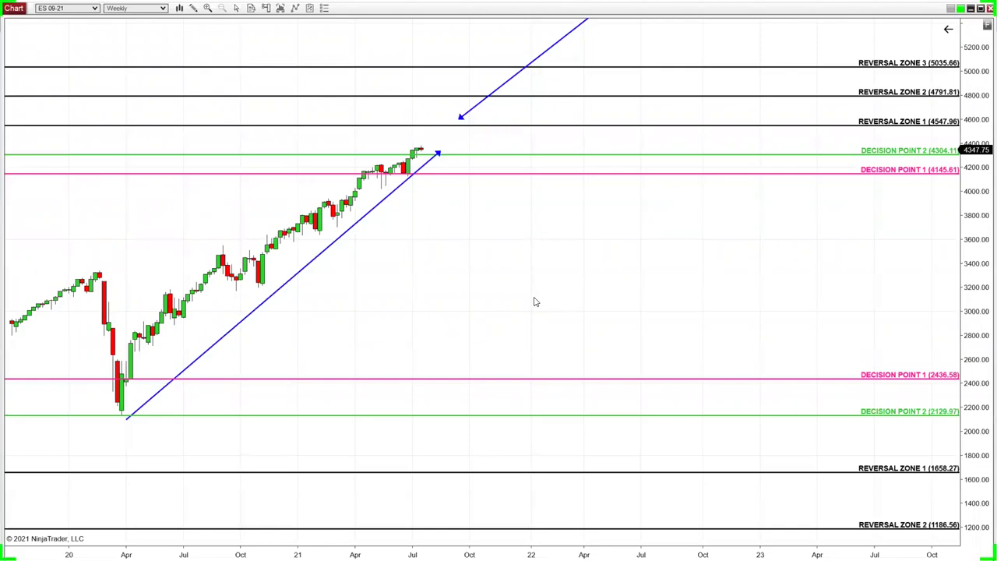
left_click(385, 200)
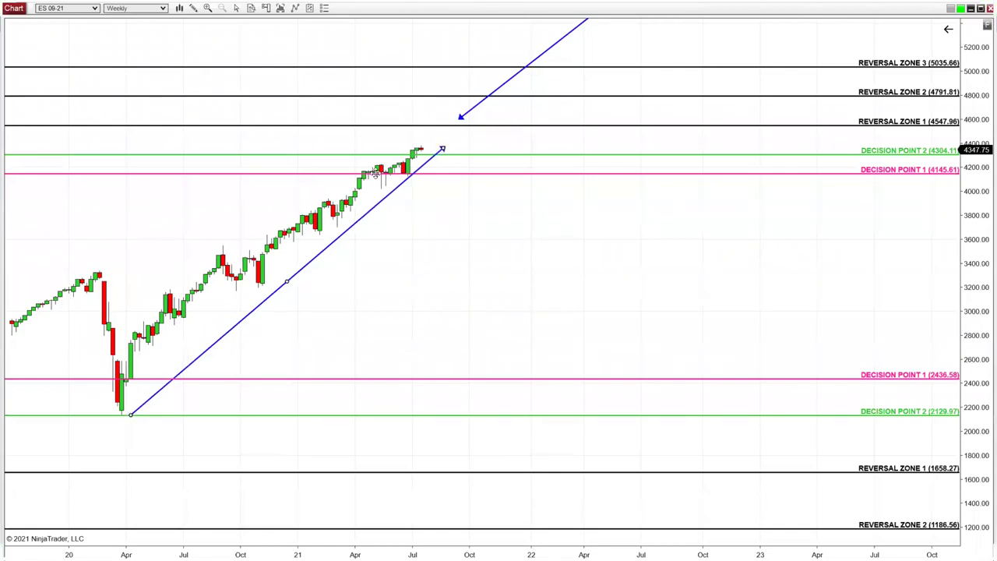
left_click_drag(389, 194, 69, 468)
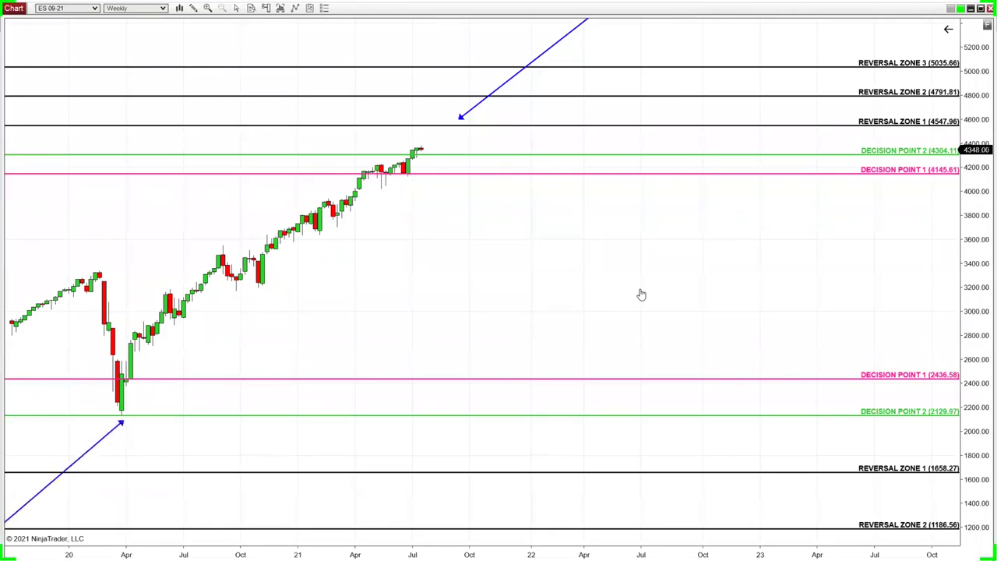
Reposition the rising arrow to run from the March 2020 low to the latest July 2021 candle just below Decision Point 2 (4304.11)
scroll(640, 294, "down", 2)
left_click_drag(973, 462, 963, 442)
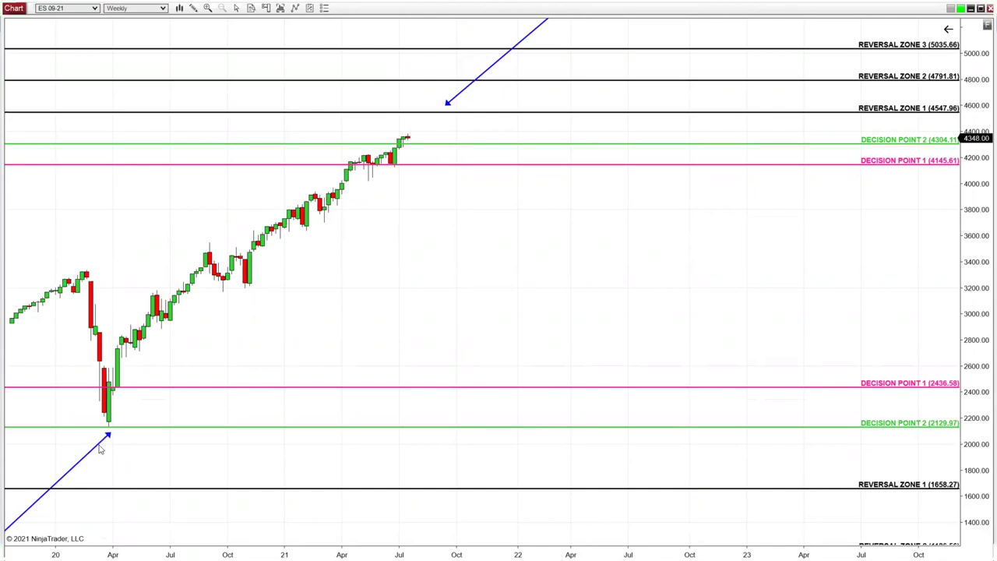
left_click_drag(100, 450, 413, 146)
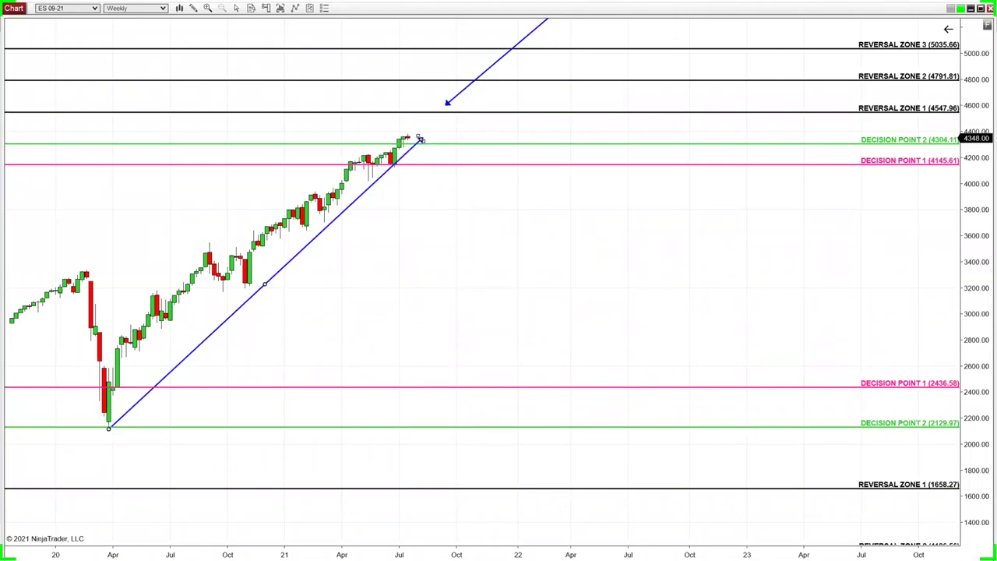
mouse_move(419, 140)
left_mouse_down()
mouse_move(413, 114)
mouse_move(284, 107)
mouse_move(421, 130)
mouse_move(137, 456)
mouse_move(113, 412)
mouse_move(122, 382)
mouse_move(420, 91)
mouse_move(392, 91)
mouse_move(360, 143)
mouse_move(412, 148)
mouse_move(402, 155)
mouse_move(406, 146)
left_mouse_up()
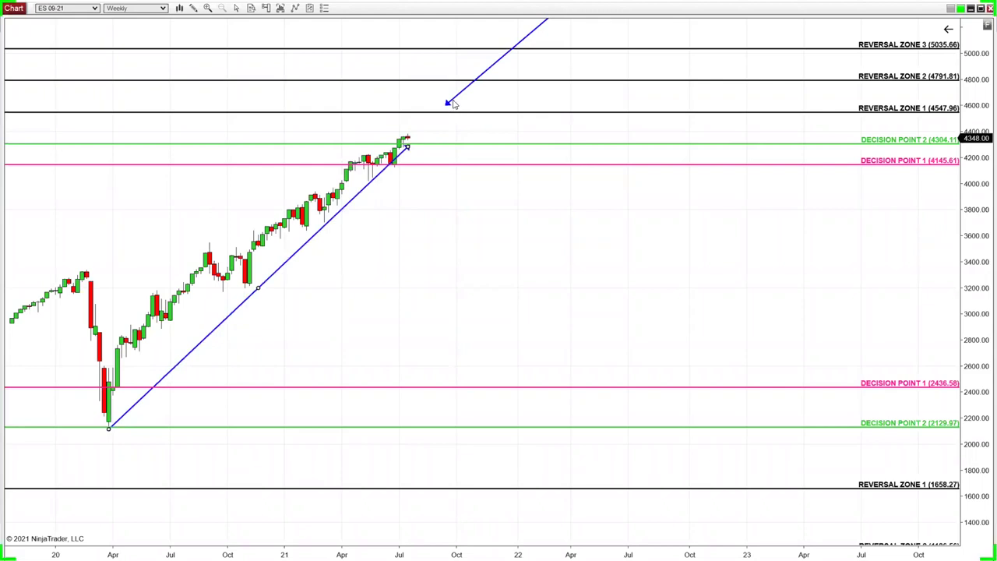
Move the falling arrow slightly earlier, closer to the July 2021 candles, with its tip just above Reversal Zone 1 (4547.96)
mouse_move(451, 101)
left_mouse_down()
mouse_move(367, 98)
mouse_move(462, 89)
mouse_move(423, 116)
mouse_move(430, 101)
left_mouse_up()
left_click_drag(763, 247, 703, 285)
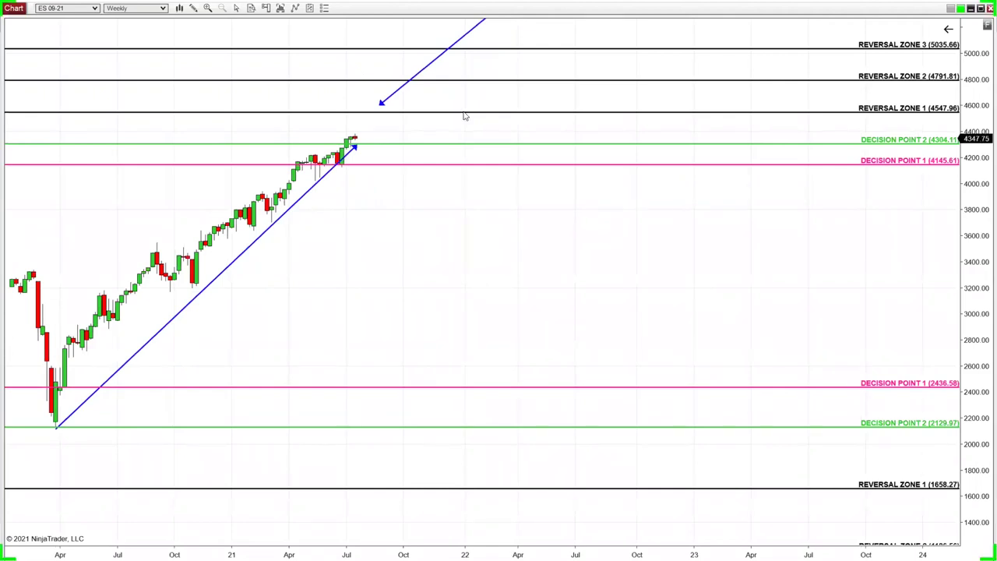
Move the weekly chart window aside, go back through the saved weekly ES images to number 41 and close Windows Photo Viewer
left_click_drag(482, 21, 490, 13)
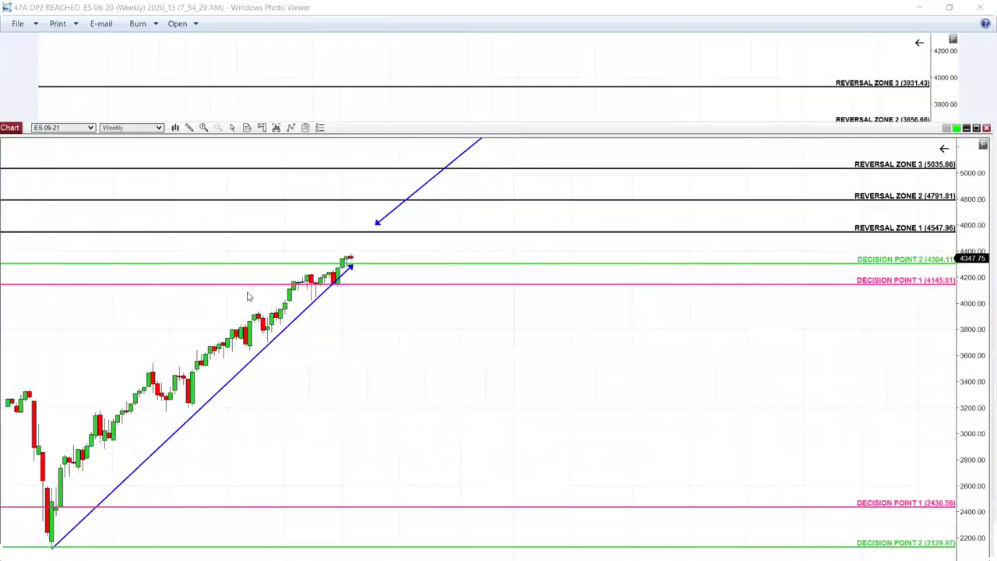
key("Right")
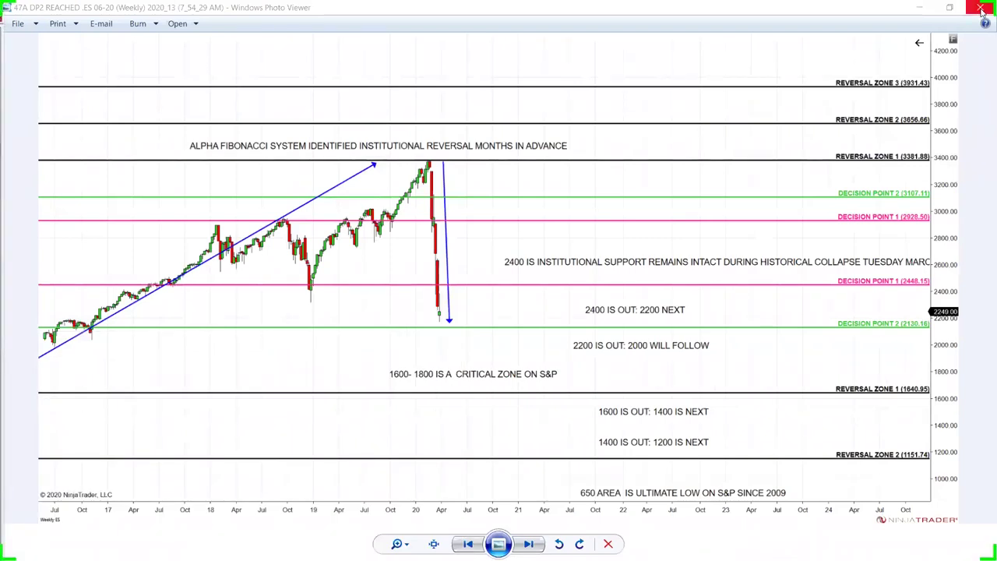
key("Left")
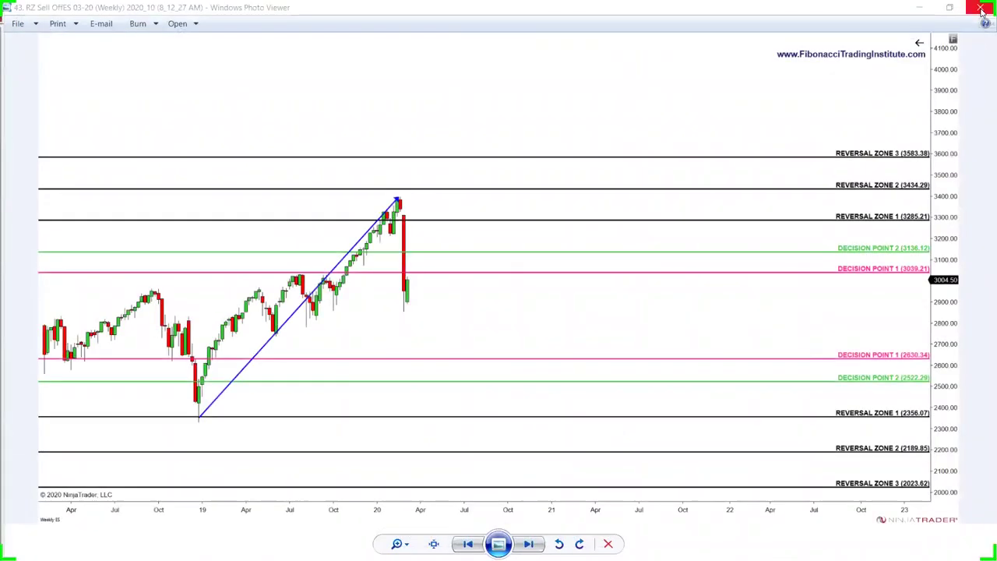
key("Left")
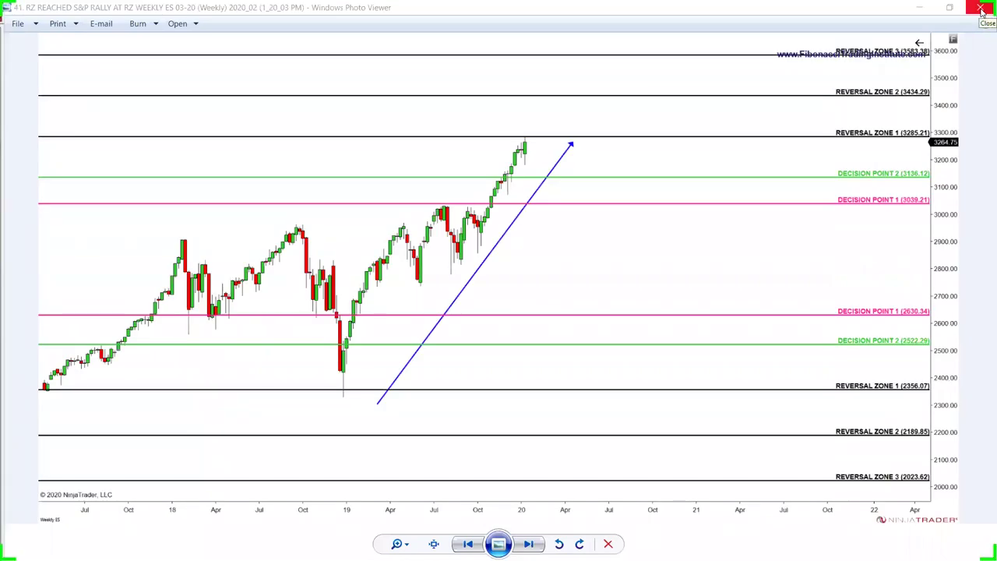
left_click(981, 8)
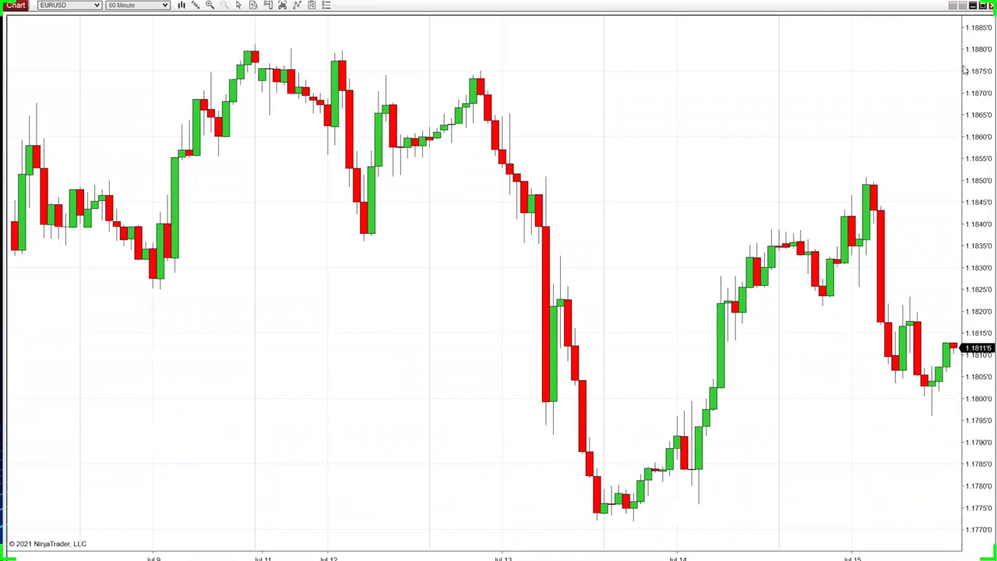
Compress the price scale of the EURUSD 60 Minute chart to cover a wider price range
left_click_drag(978, 63, 965, 436)
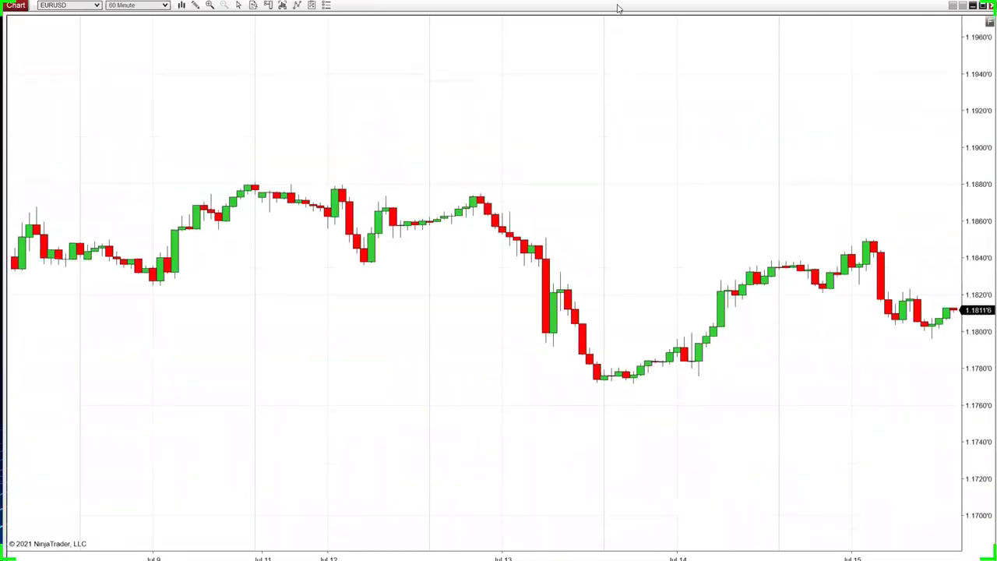